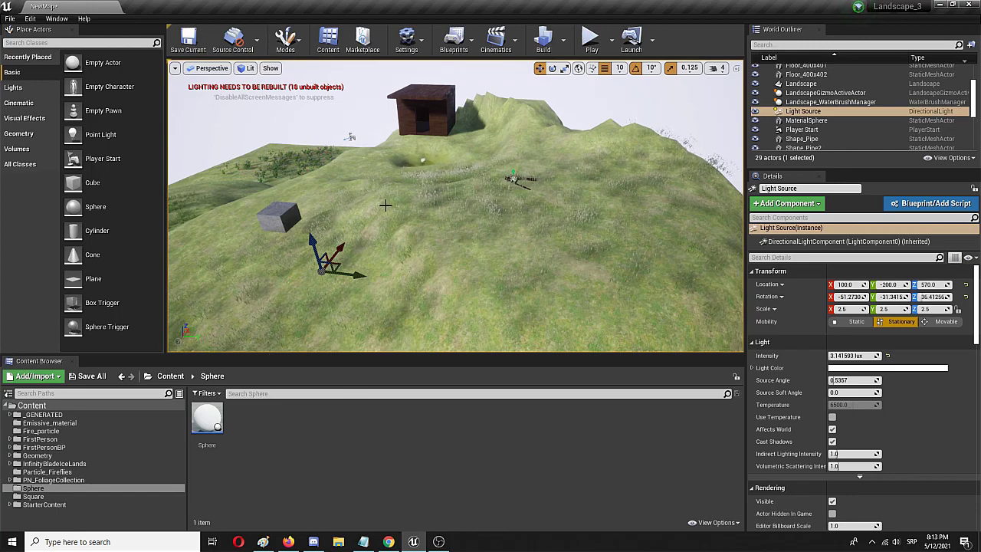
# Step: Examine the grassy landscape around the wooden hut and select the grey cube
pyautogui.moveTo(381, 209); pyautogui.dragTo(484, 188, button='right')
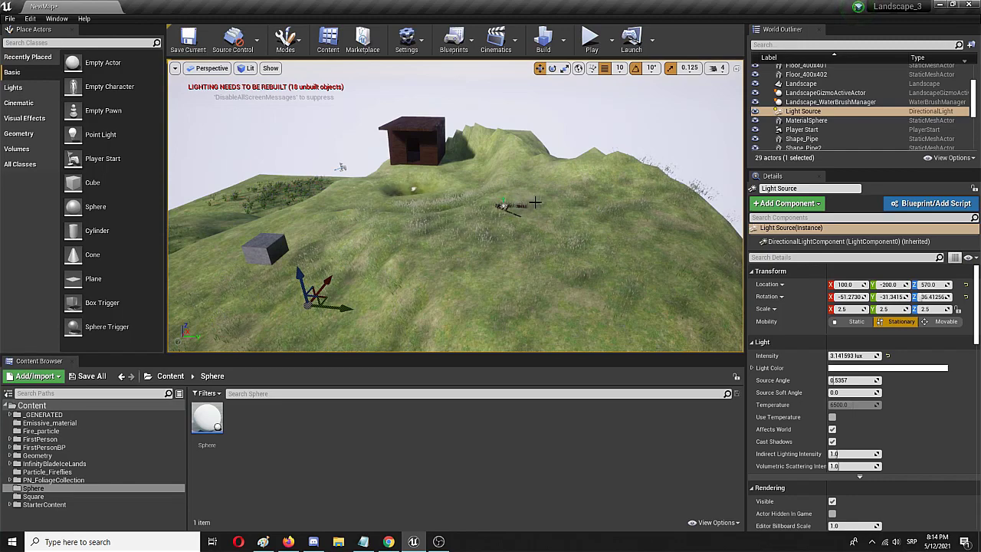
pyautogui.scroll(4, 535, 204)
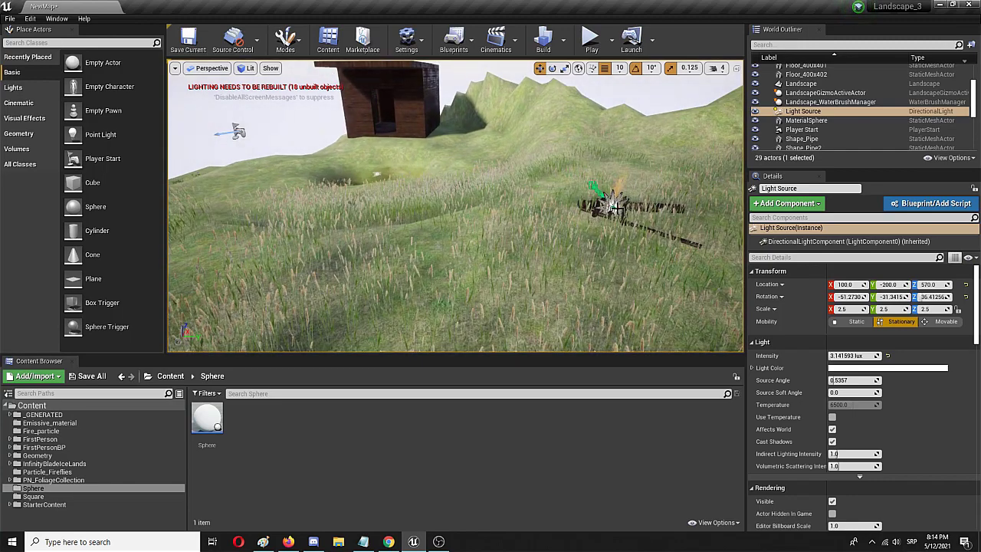
pyautogui.scroll(-4, 504, 227)
pyautogui.scroll(-2, 505, 228)
pyautogui.moveTo(505, 228); pyautogui.dragTo(450, 235, button='right')
pyautogui.moveTo(469, 261); pyautogui.dragTo(459, 253)
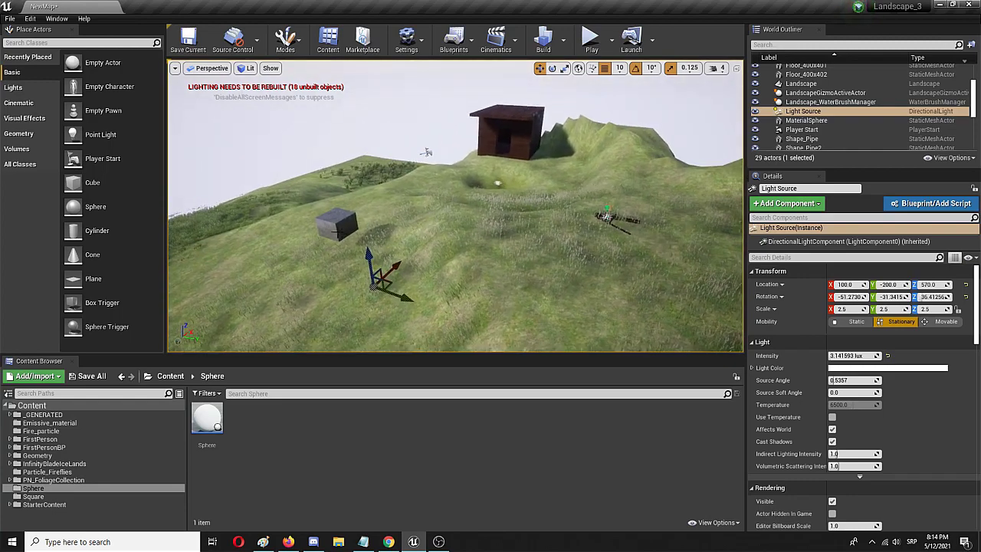
pyautogui.click(333, 222)
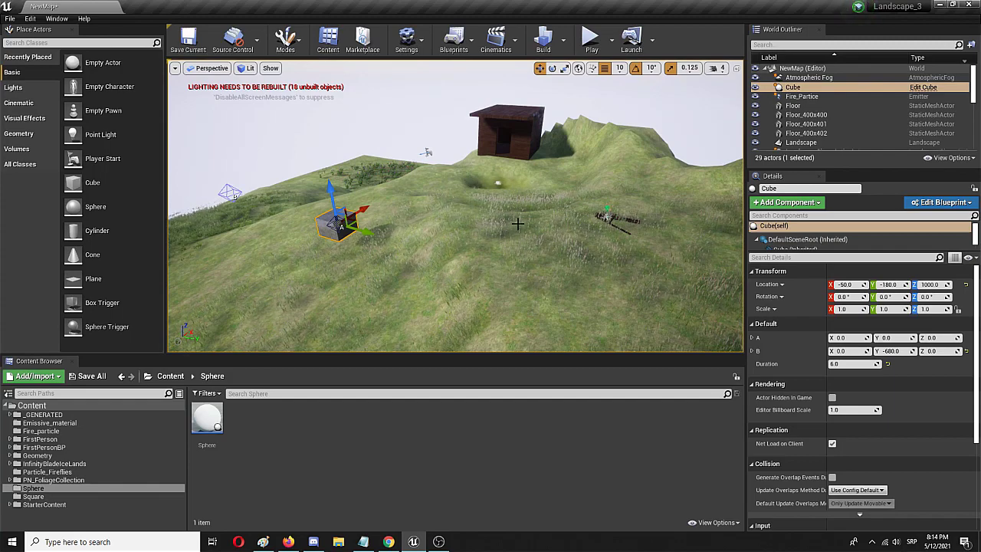
pyautogui.moveTo(565, 238); pyautogui.dragTo(408, 123, button='right')
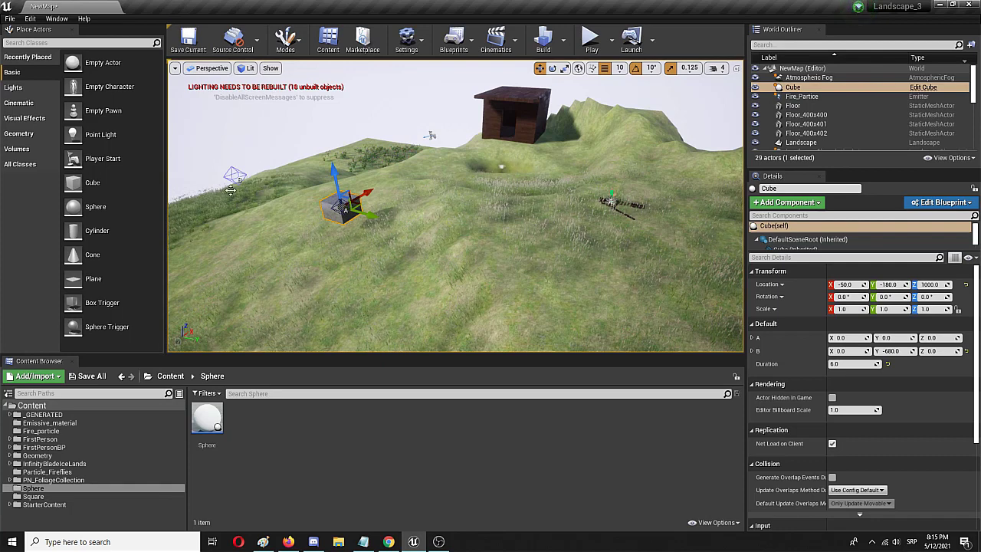
# Step: Search the plugins for "mesh" and check that the mesh editing plugins, including Modeling Tools Editor Mode, are enabled
pyautogui.click(30, 18)
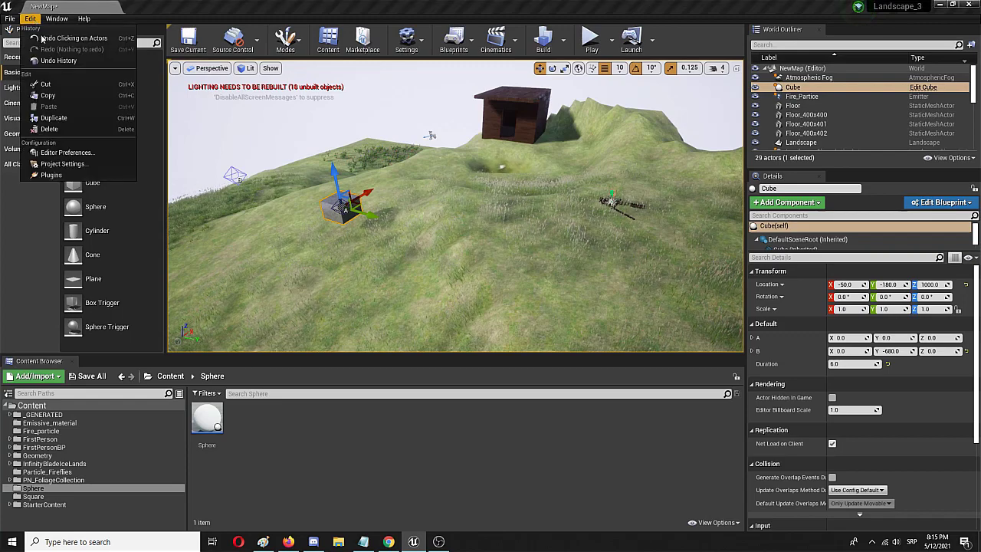
pyautogui.click(48, 175)
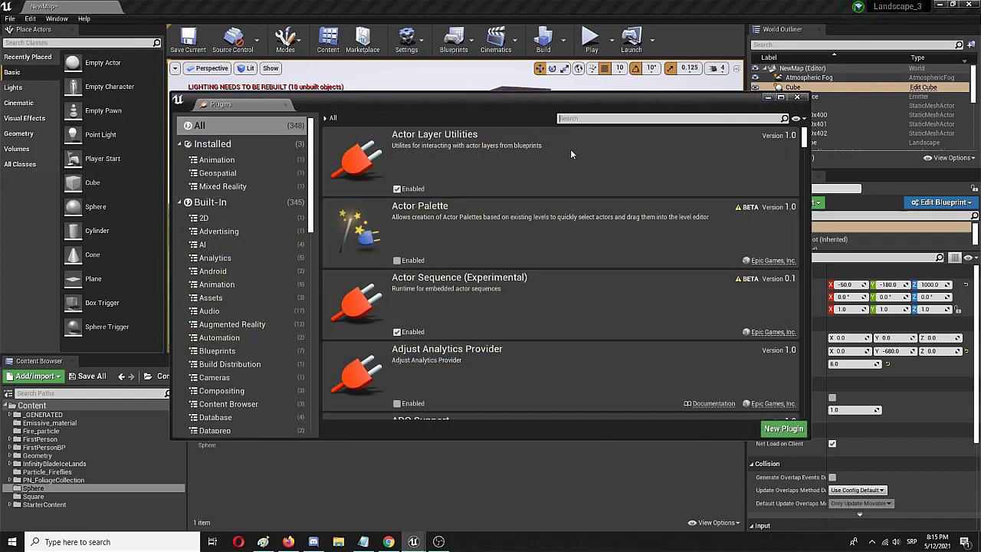
pyautogui.write('mesh')
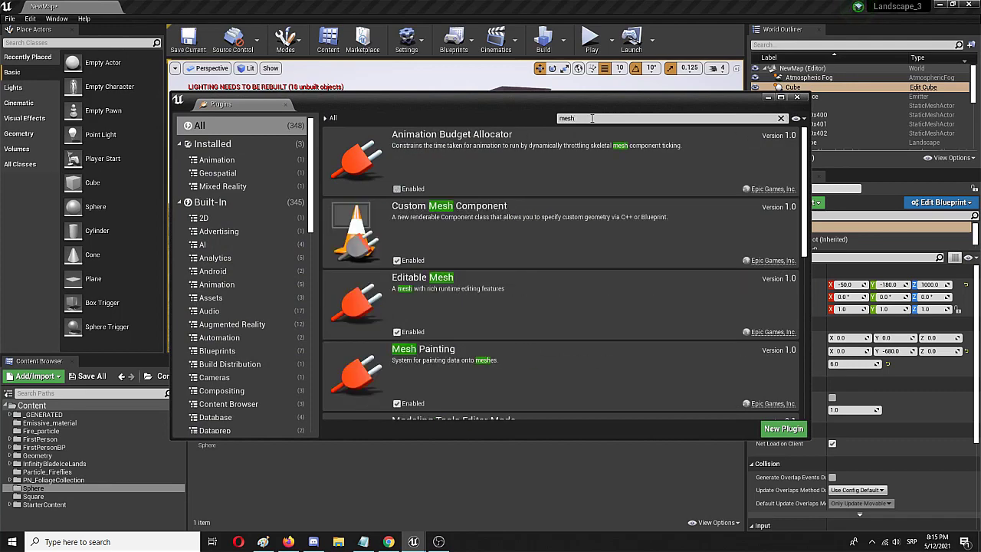
pyautogui.scroll(-3, 613, 240)
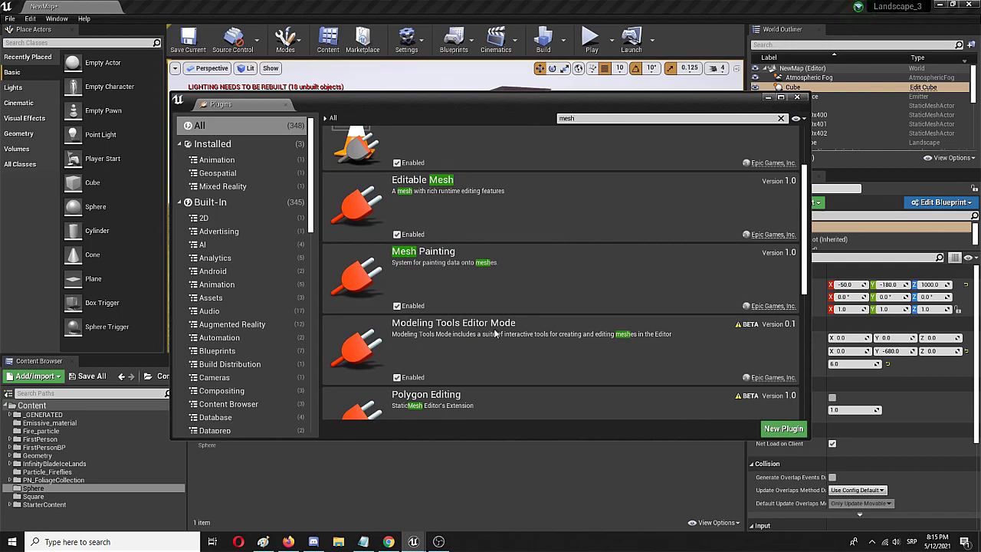
pyautogui.scroll(-2, 455, 327)
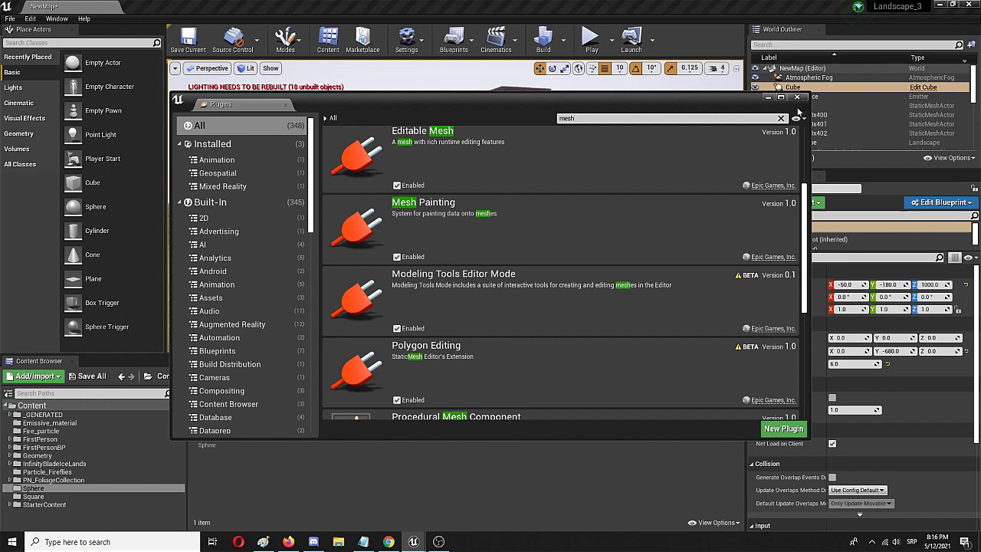
pyautogui.click(799, 100)
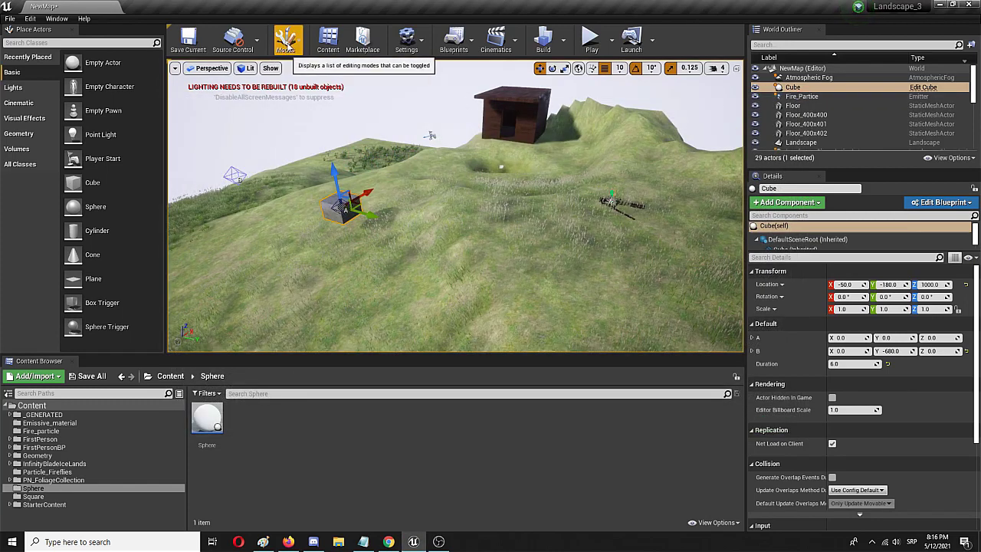
# Step: Review the Weights, Textures and Colors toolsets of Mesh Paint mode
pyautogui.click(285, 46)
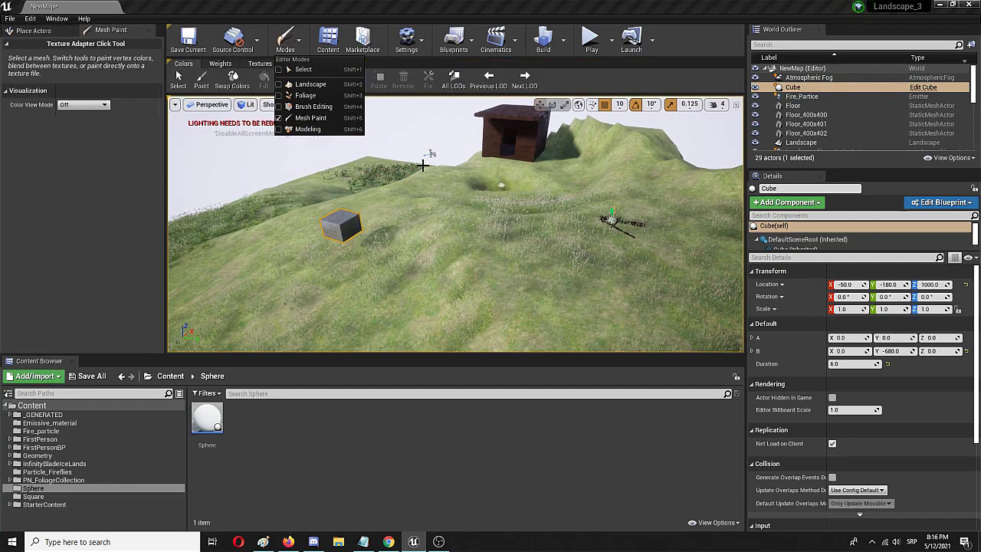
pyautogui.click(360, 152)
pyautogui.click(359, 153)
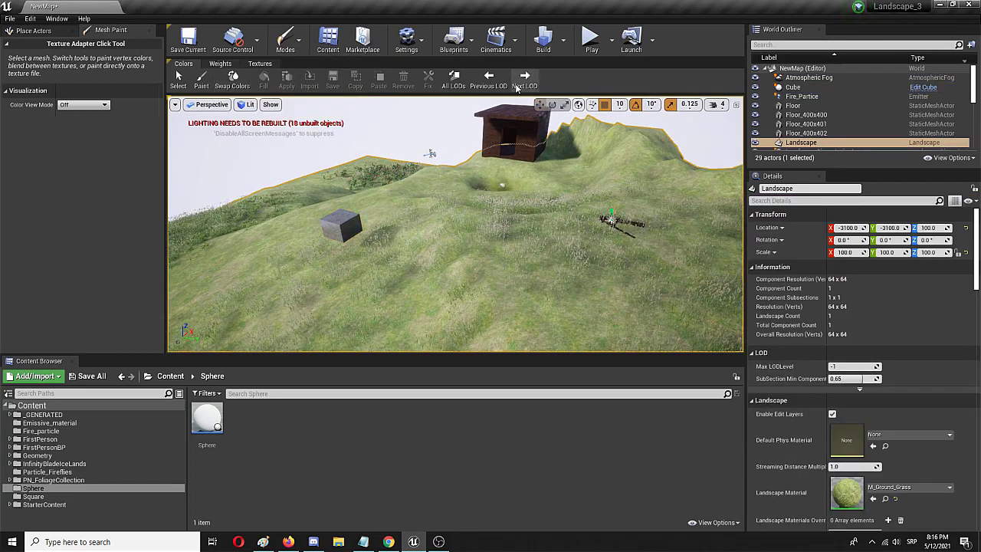
pyautogui.click(213, 68)
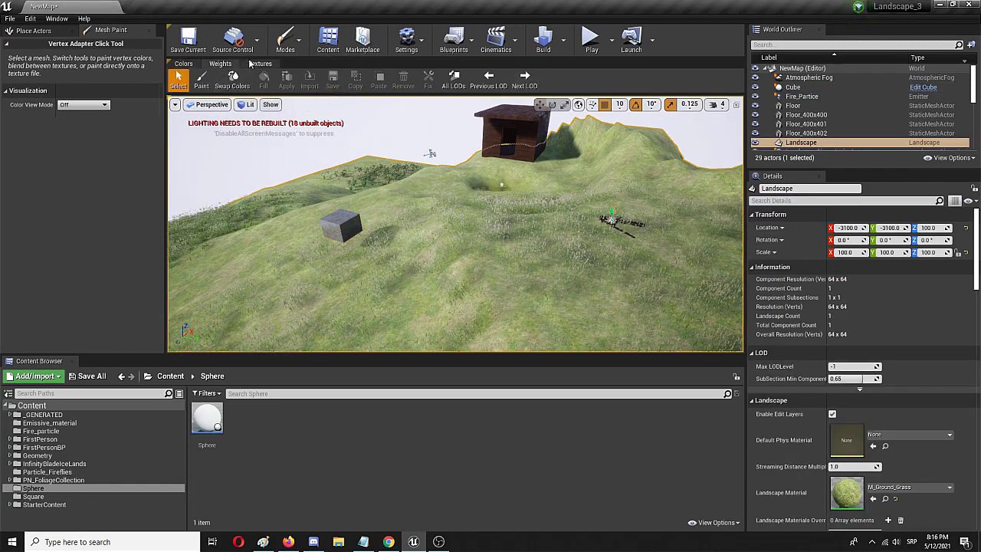
pyautogui.click(255, 65)
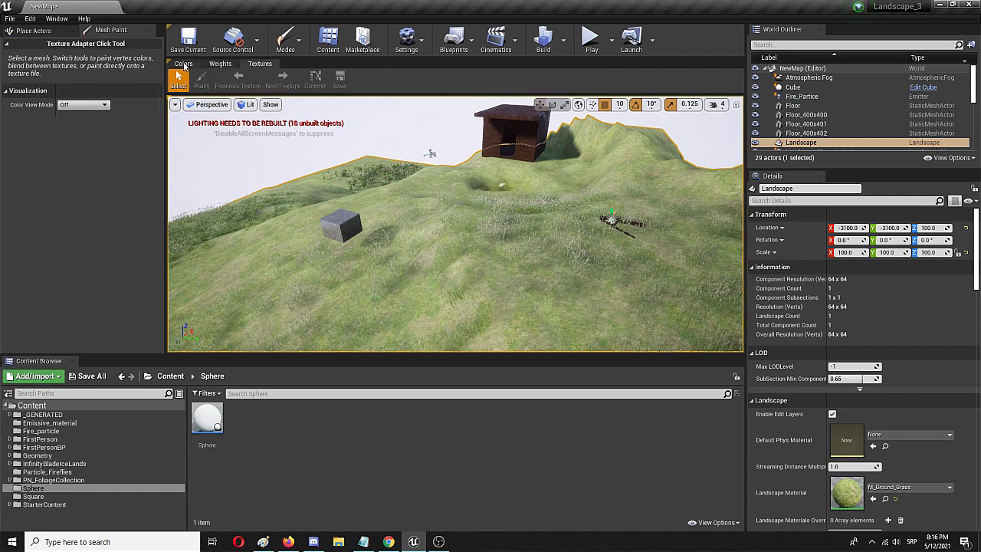
pyautogui.click(184, 64)
# Step: In Modeling mode, draw a closed freehand polygon with a jagged edge on the grid and extrude it to a low height
pyautogui.click(296, 48)
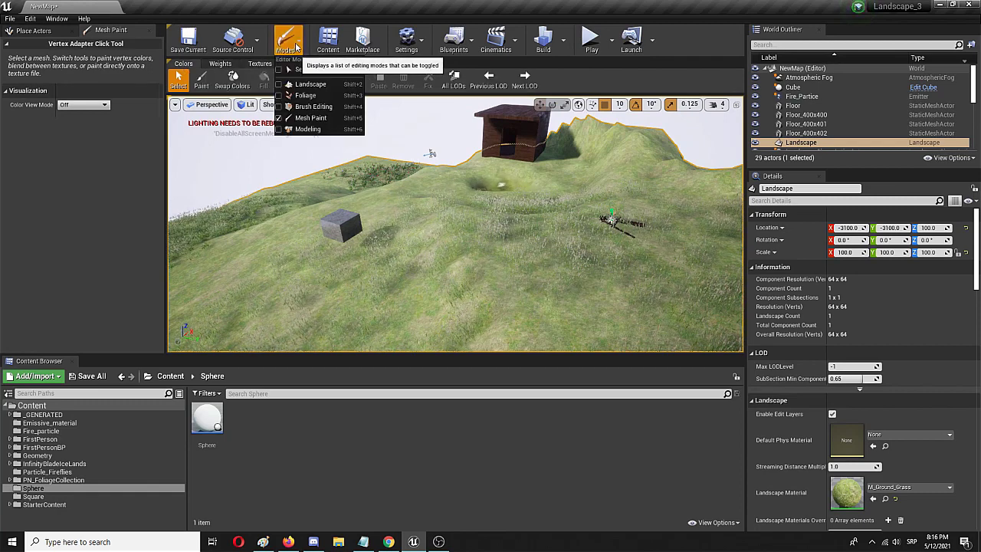
pyautogui.click(280, 125)
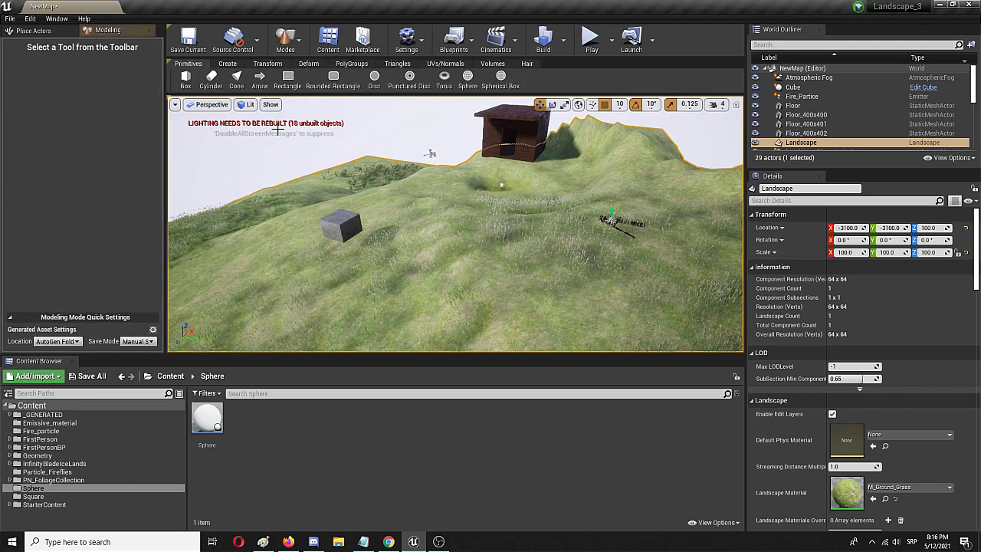
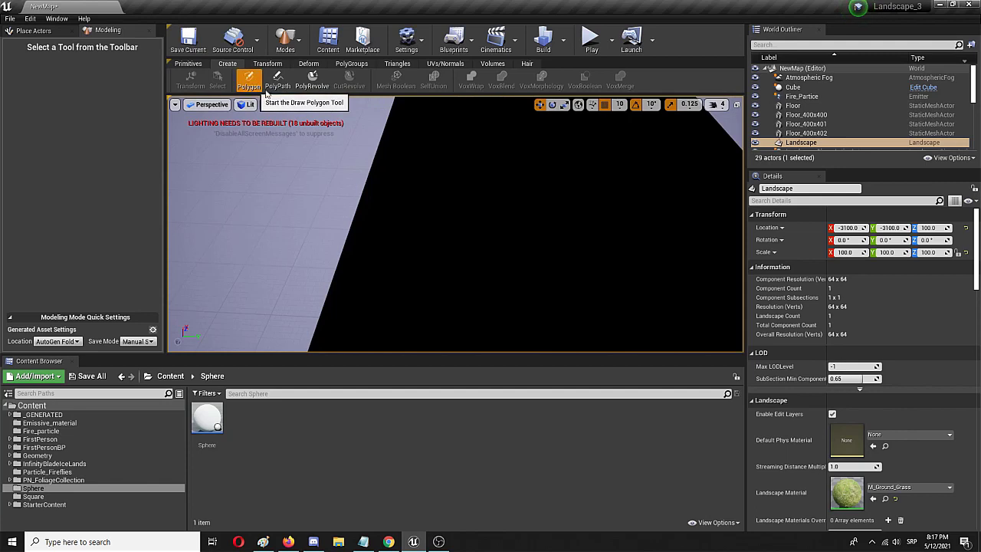
pyautogui.click(253, 80)
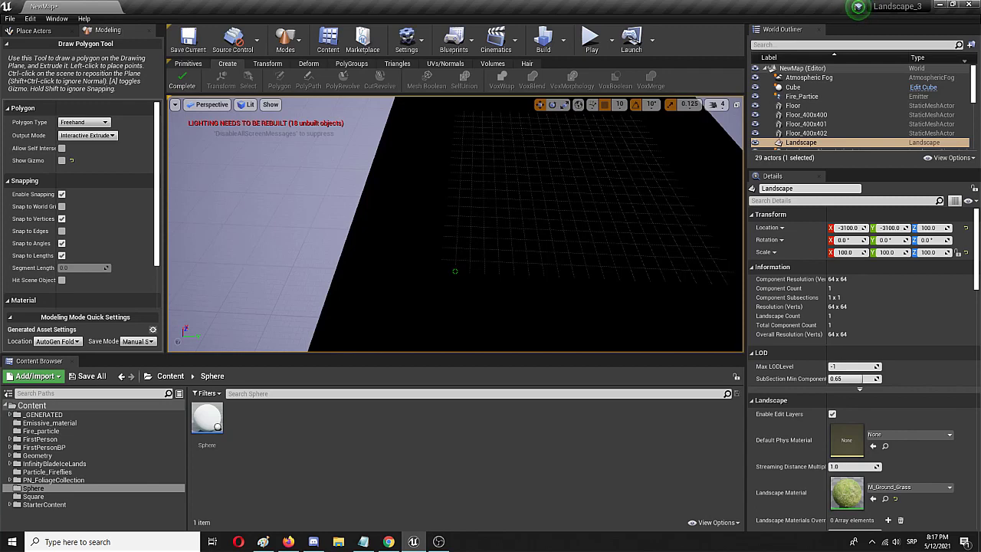
pyautogui.click(455, 271)
pyautogui.click(459, 233)
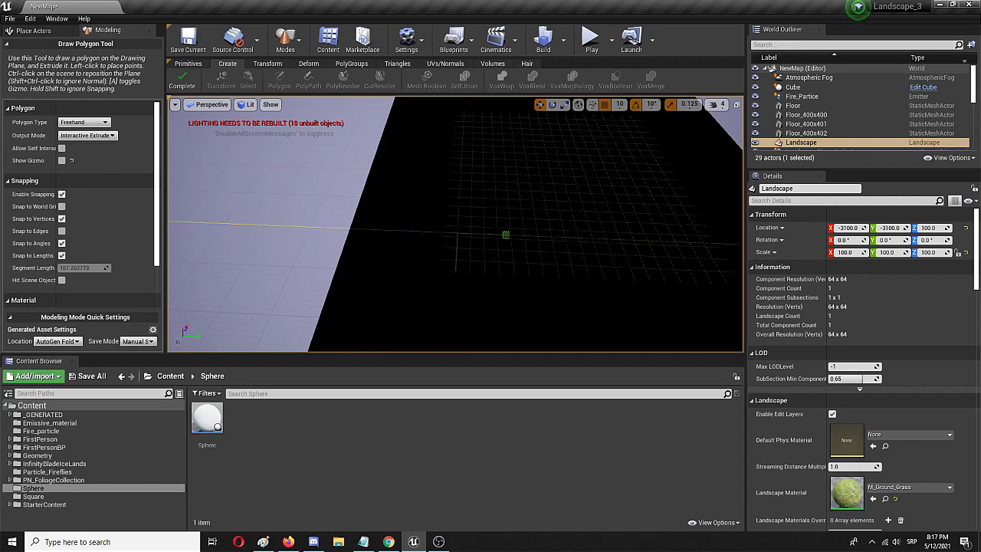
pyautogui.moveTo(462, 233)
pyautogui.mouseDown()
pyautogui.moveTo(495, 225)
pyautogui.moveTo(513, 239)
pyautogui.moveTo(502, 262)
pyautogui.moveTo(540, 244)
pyautogui.moveTo(540, 229)
pyautogui.moveTo(530, 253)
pyautogui.moveTo(540, 259)
pyautogui.moveTo(559, 248)
pyautogui.moveTo(560, 264)
pyautogui.moveTo(605, 250)
pyautogui.mouseUp()
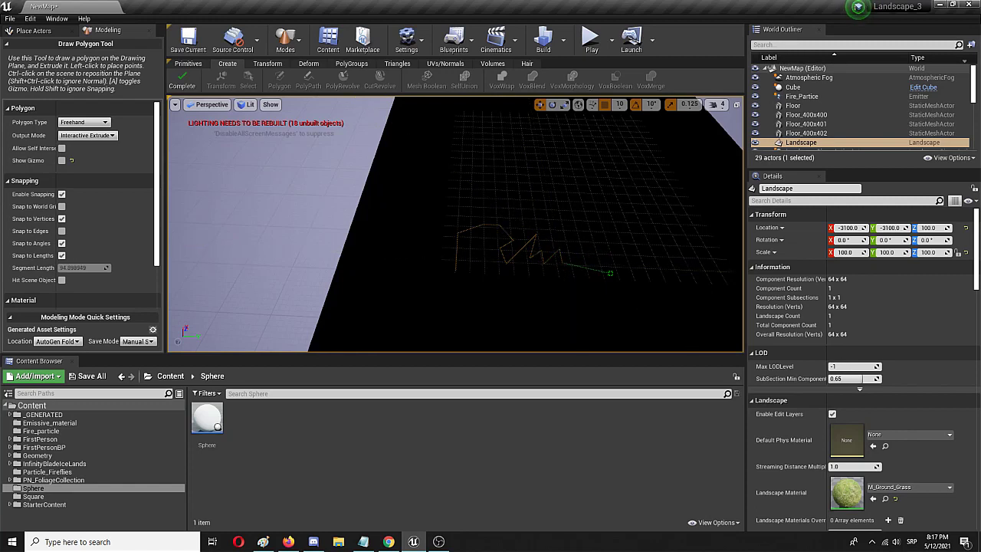
pyautogui.click(610, 273)
pyautogui.moveTo(610, 278); pyautogui.dragTo(456, 269)
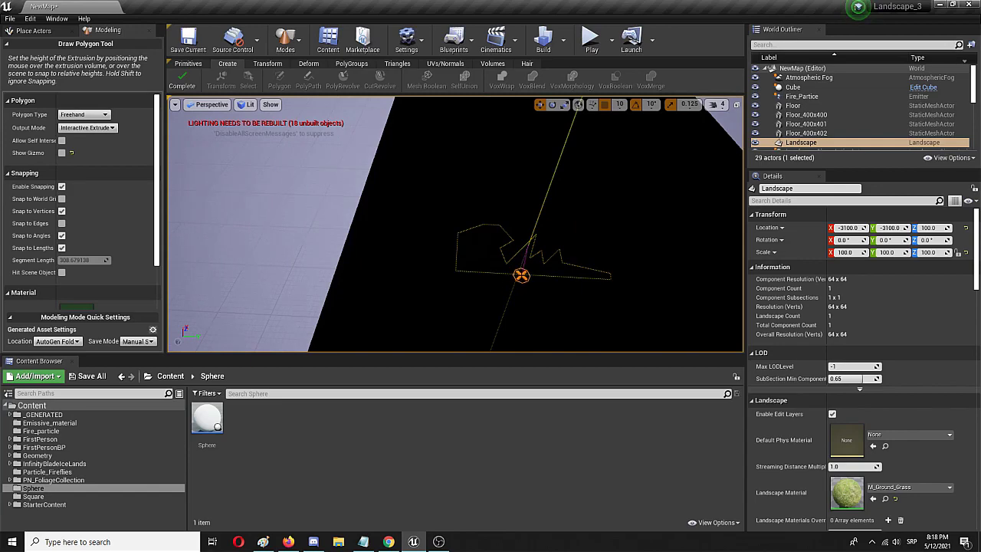
pyautogui.click(533, 255)
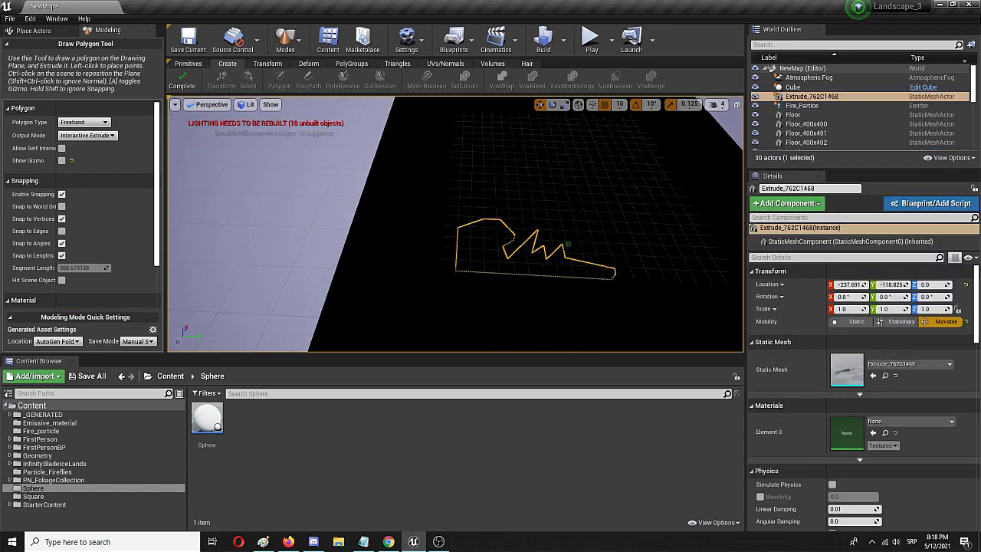
# Step: Return to Select mode and raise the extruded shape above the landscape to Z 910
pyautogui.scroll(4, 533, 255)
pyautogui.moveTo(533, 255); pyautogui.dragTo(580, 280, button='right')
pyautogui.press('s')
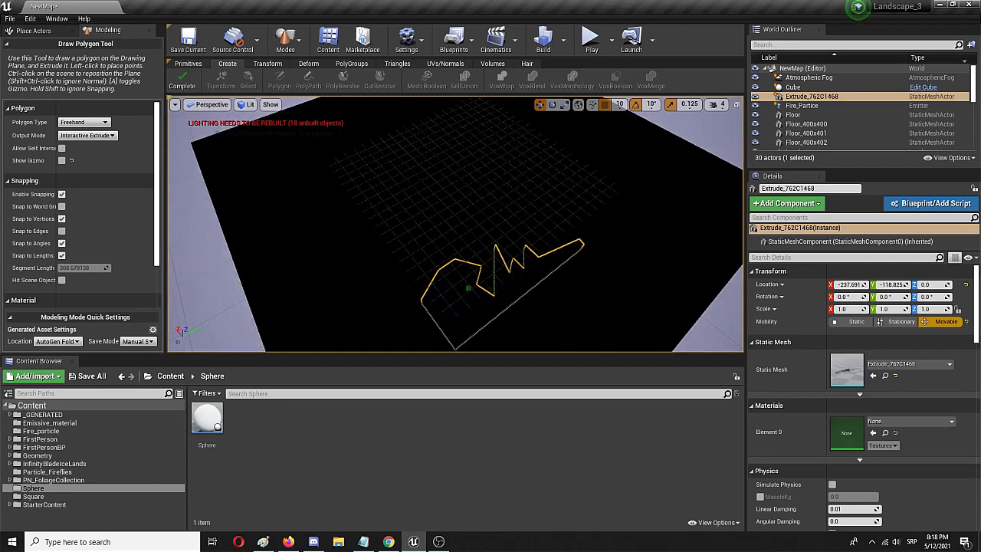
pyautogui.click(285, 40)
pyautogui.click(282, 72)
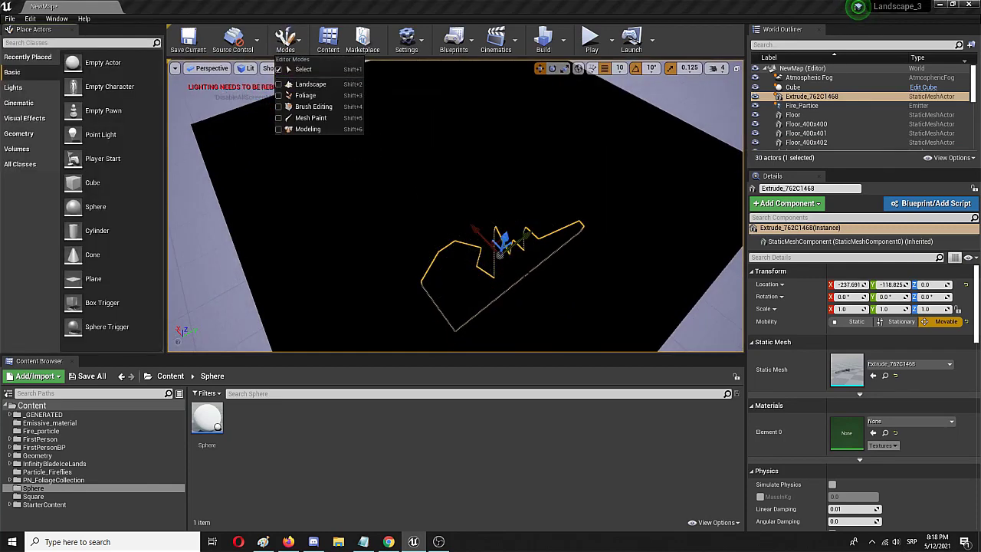
pyautogui.moveTo(507, 104); pyautogui.dragTo(507, 80)
pyautogui.press('w')
pyautogui.moveTo(507, 80); pyautogui.dragTo(506, 125, button='right')
pyautogui.press('s')
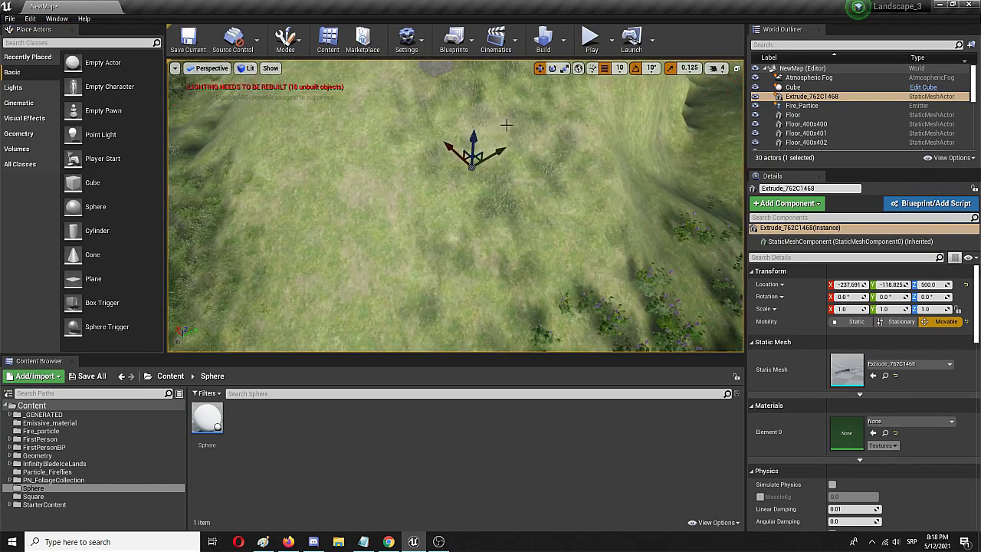
pyautogui.moveTo(473, 125); pyautogui.dragTo(484, 74)
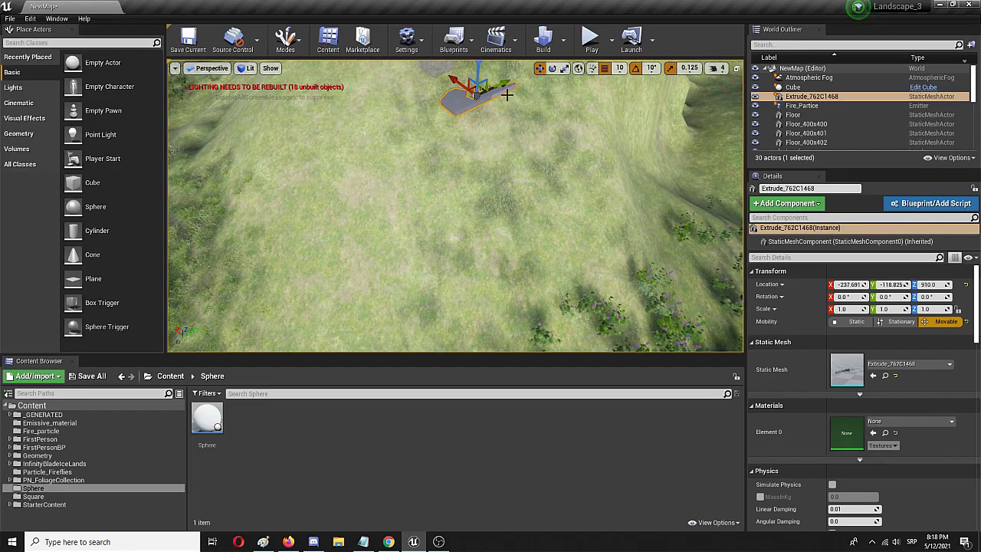
# Step: Rotate the extruded shape -90° about X so it stands upright
pyautogui.press('f')
pyautogui.press('w')
pyautogui.moveTo(554, 212)
pyautogui.mouseDown(button='right')
pyautogui.moveTo(554, 195)
pyautogui.moveTo(548, 213)
pyautogui.mouseUp(button='right')
pyautogui.press('s')
pyautogui.press('w')
pyautogui.moveTo(490, 314); pyautogui.dragTo(487, 301, button='right')
pyautogui.press('s')
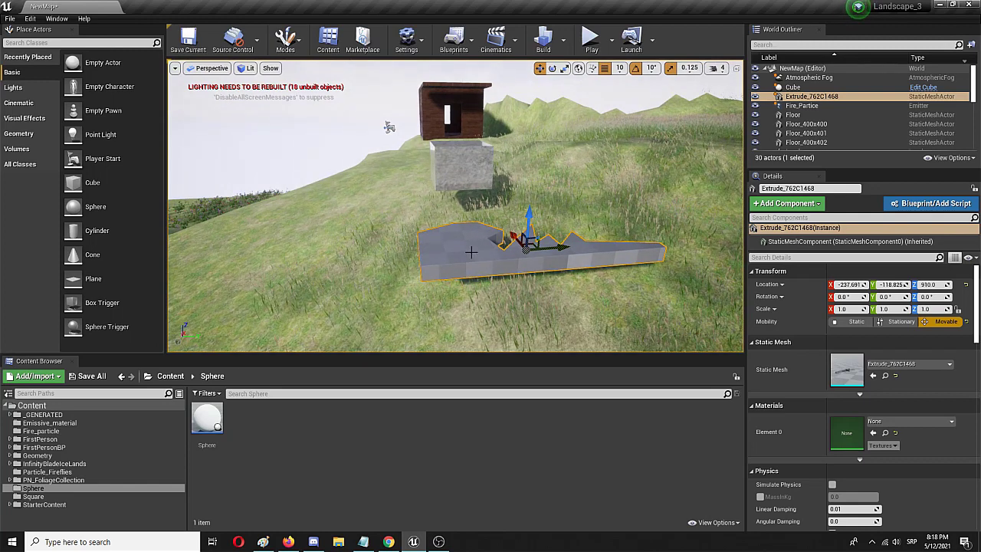
pyautogui.click(283, 40)
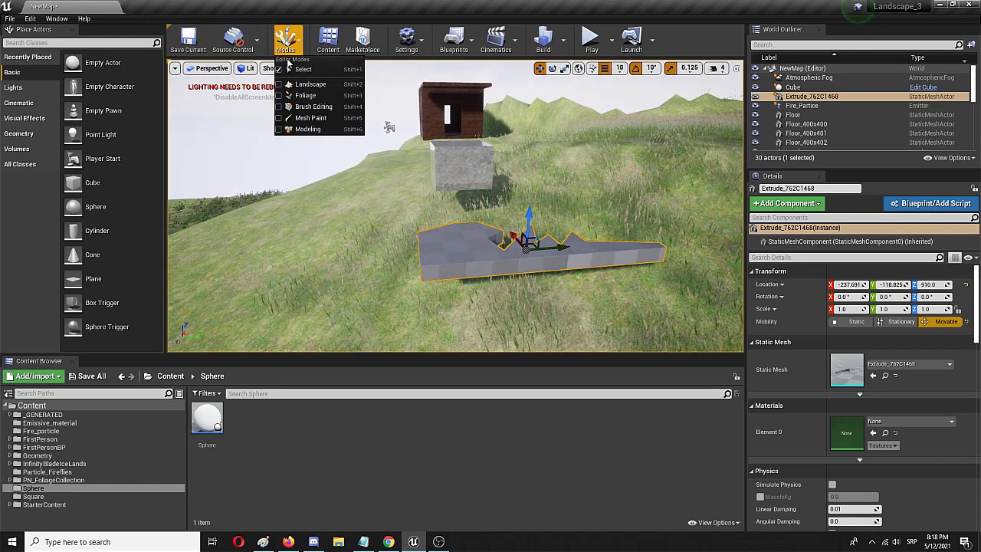
pyautogui.click(294, 69)
pyautogui.press('e')
pyautogui.press('r')
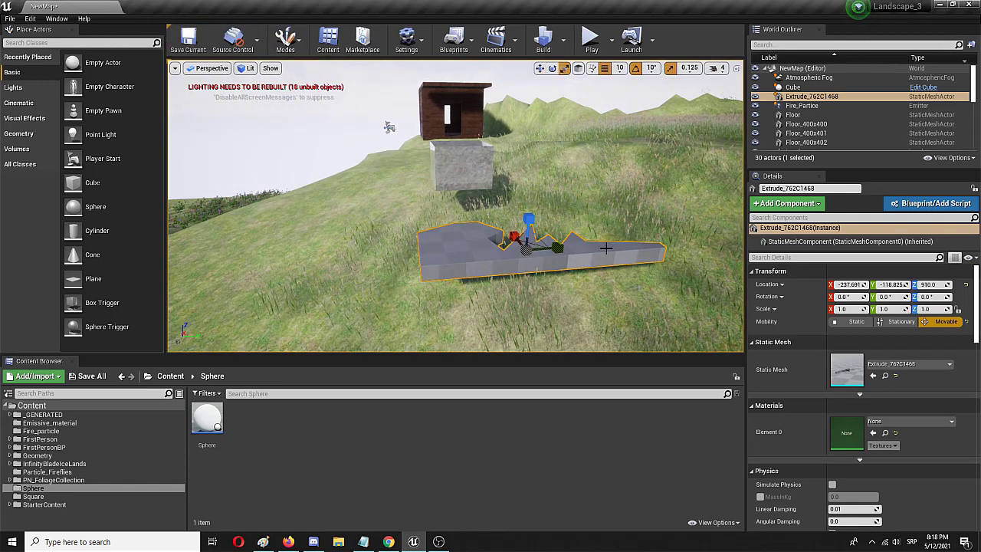
pyautogui.press('e')
pyautogui.press('w')
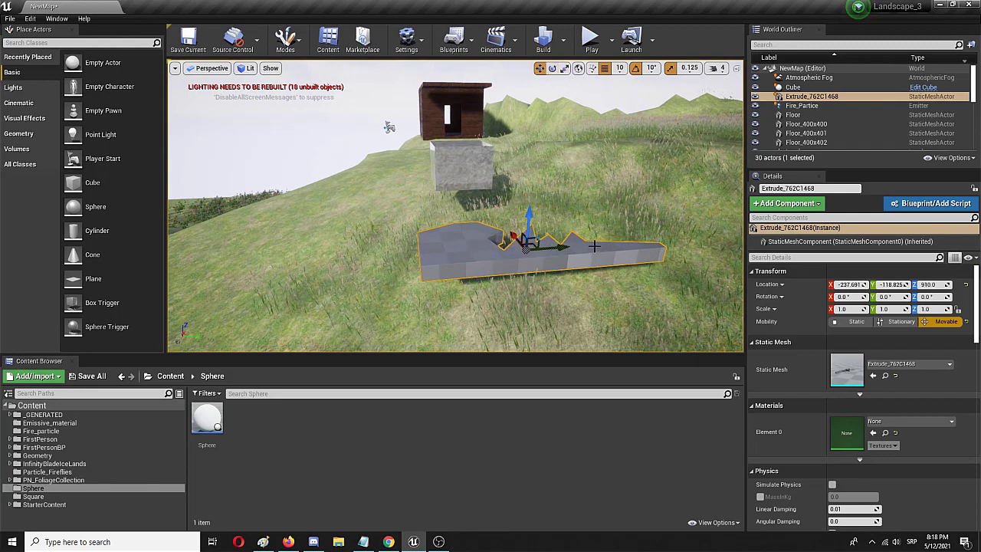
pyautogui.press('e')
pyautogui.moveTo(487, 217); pyautogui.dragTo(470, 253)
pyautogui.press('w')
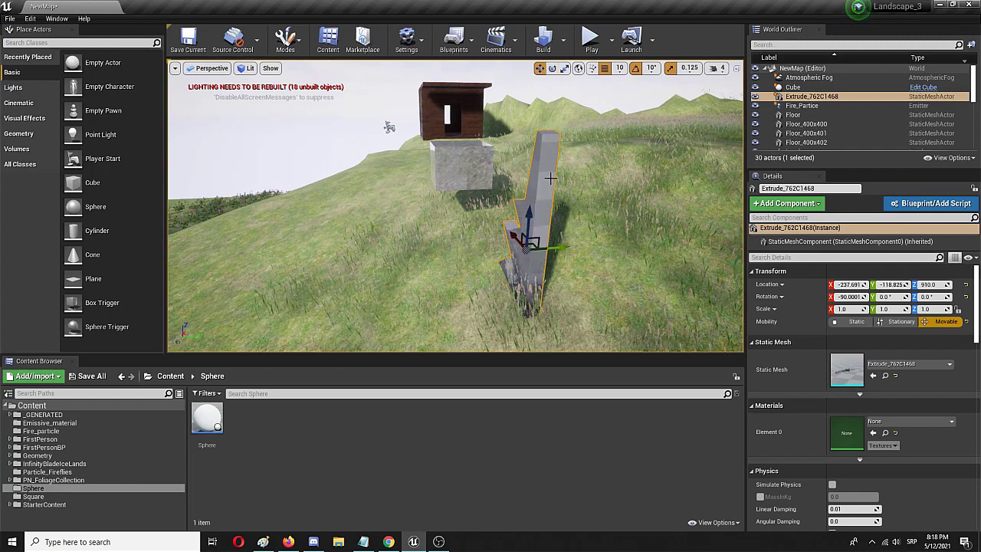
# Step: Move the upright shape across the hill to about Y 881 and raise it to Z 1160
pyautogui.moveTo(531, 214); pyautogui.dragTo(537, 85)
pyautogui.moveTo(537, 85); pyautogui.dragTo(489, 183, button='right')
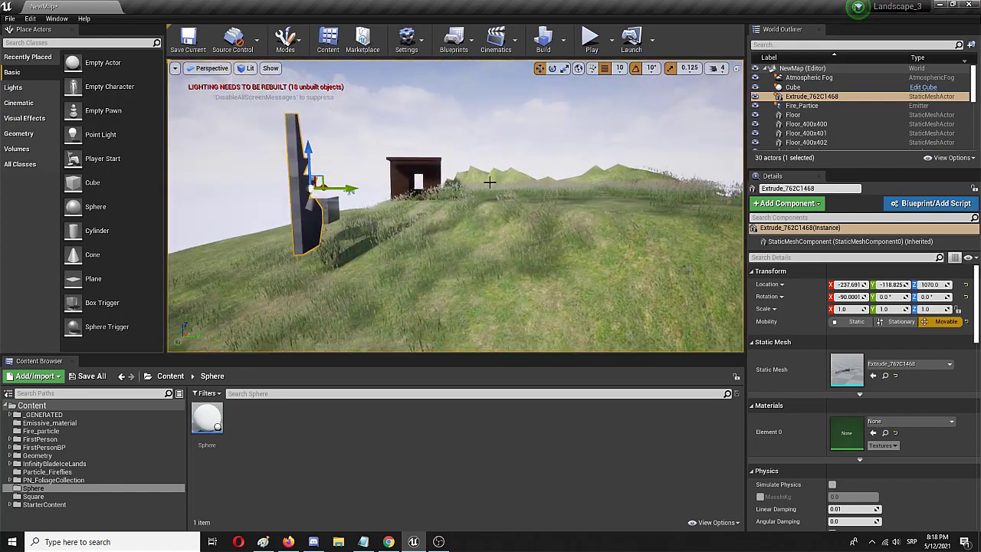
pyautogui.moveTo(354, 189); pyautogui.dragTo(737, 188)
pyautogui.moveTo(738, 188); pyautogui.dragTo(866, 181, button='right')
pyautogui.moveTo(439, 179)
pyautogui.mouseDown(button='right')
pyautogui.moveTo(314, 173)
pyautogui.moveTo(439, 178)
pyautogui.mouseUp(button='right')
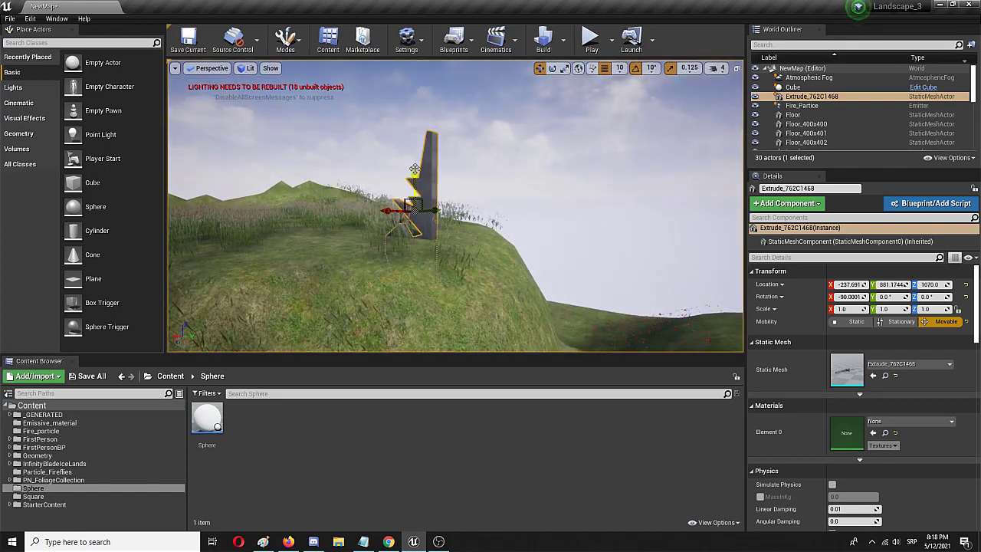
pyautogui.moveTo(418, 177); pyautogui.dragTo(406, 137)
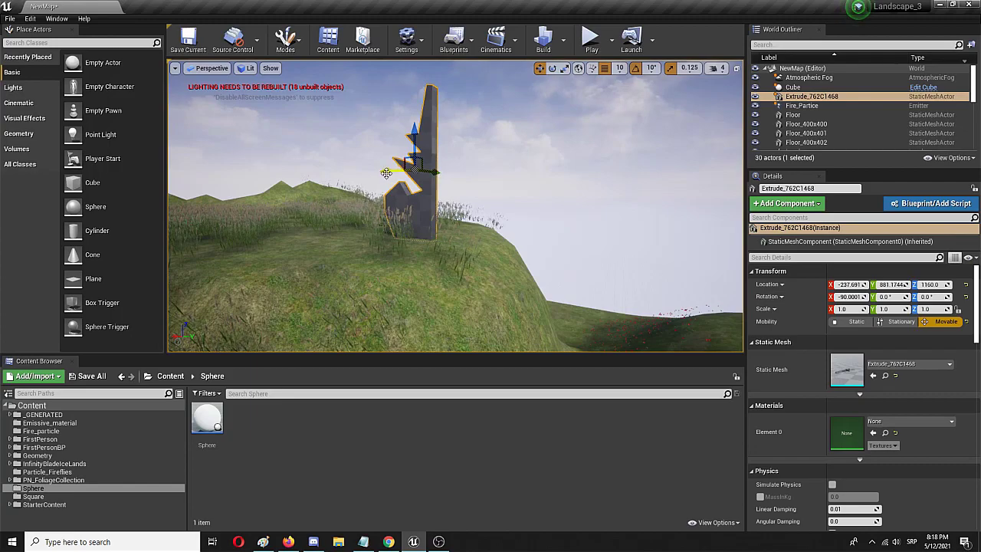
# Step: Move the upright shape along X to about -48 on the hill
pyautogui.moveTo(391, 171); pyautogui.dragTo(356, 171)
pyautogui.moveTo(380, 173); pyautogui.dragTo(263, 236, button='right')
pyautogui.press('w')
pyautogui.moveTo(245, 175); pyautogui.dragTo(286, 170, button='right')
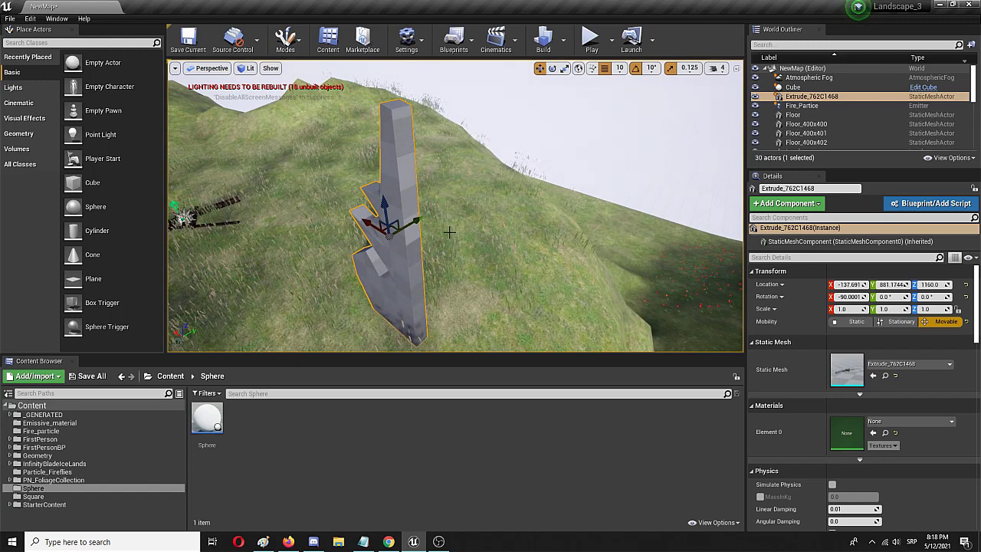
pyautogui.press('e')
pyautogui.press('r')
pyautogui.moveTo(364, 251)
pyautogui.mouseDown()
pyautogui.moveTo(375, 246)
pyautogui.moveTo(349, 258)
pyautogui.moveTo(364, 252)
pyautogui.mouseUp()
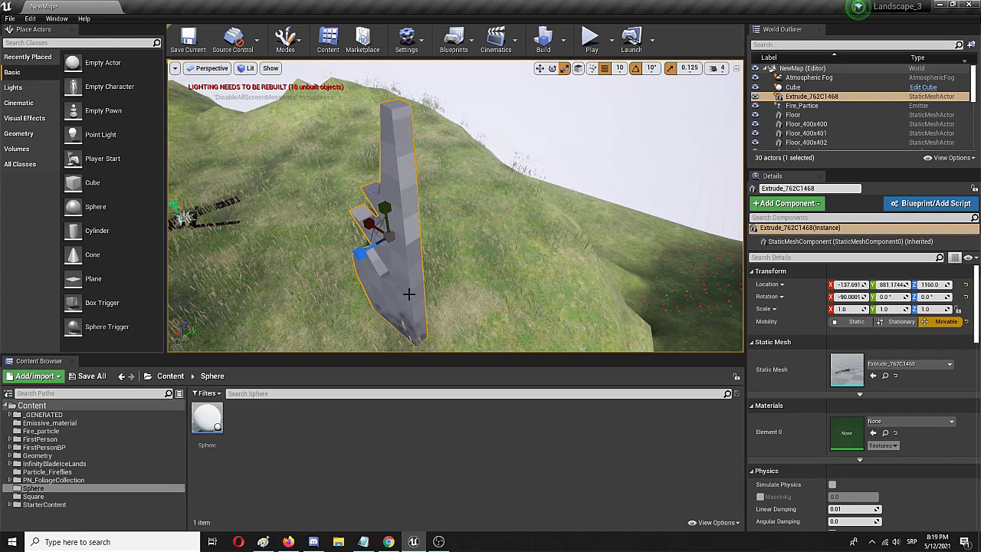
pyautogui.press('w')
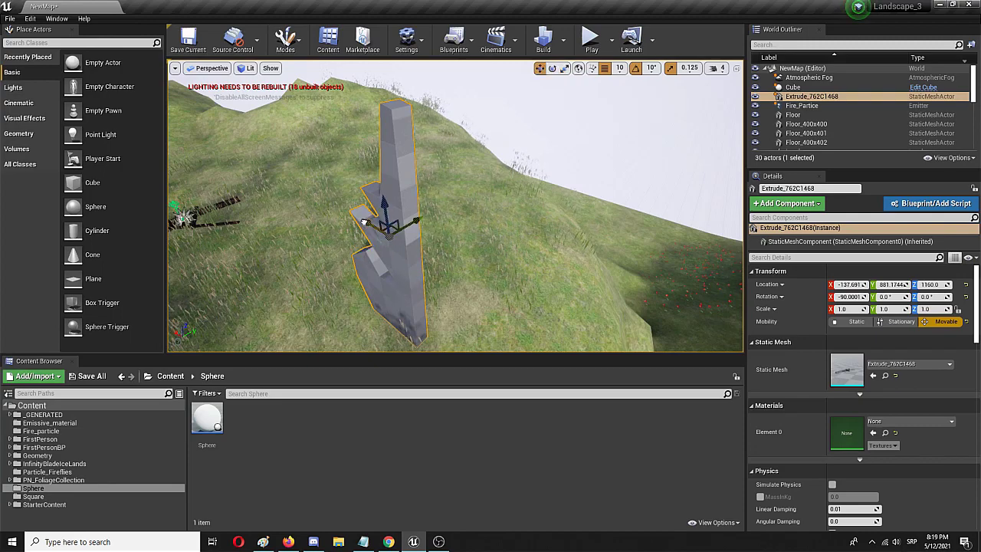
pyautogui.moveTo(363, 222); pyautogui.dragTo(327, 199)
pyautogui.click(465, 256)
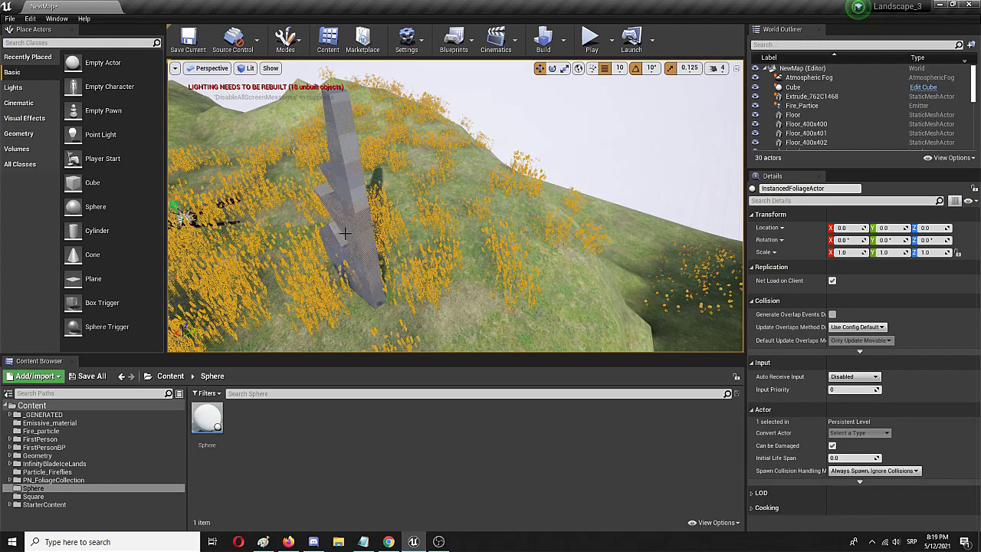
pyautogui.moveTo(432, 215); pyautogui.dragTo(445, 215, button='right')
pyautogui.hotkey('ctrl', 'y')
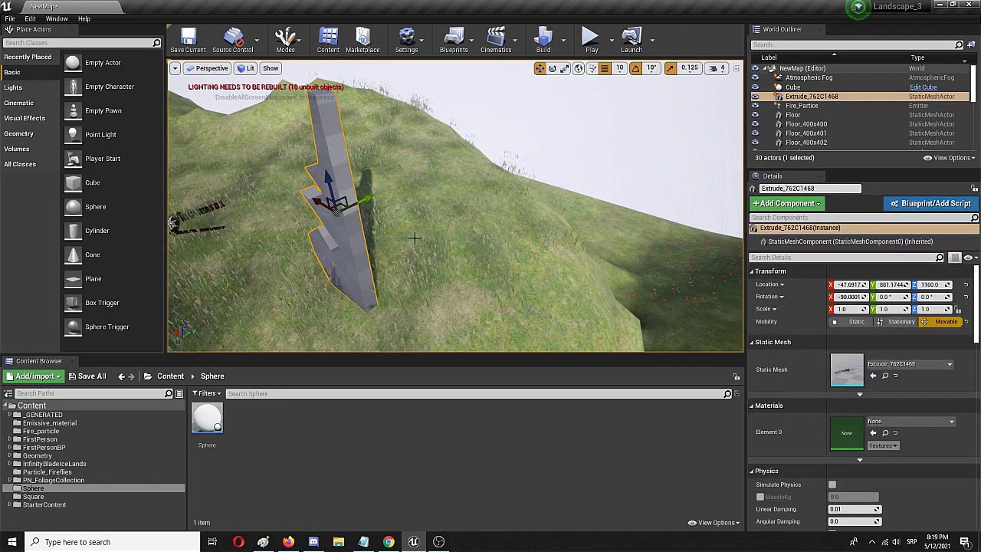
# Step: Duplicate the upright shape and rotate the copy to -50° about Z
pyautogui.hotkey('ctrl', 'w')
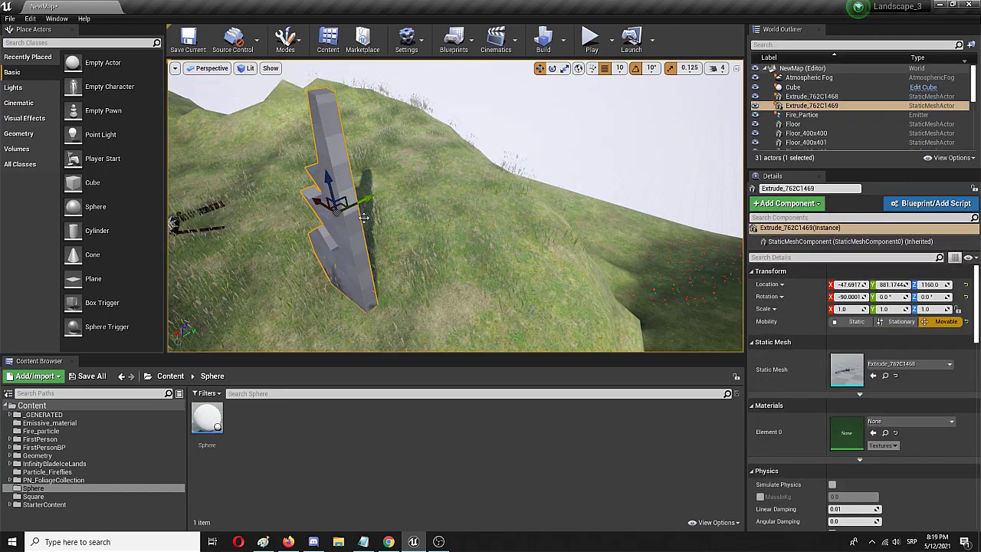
pyautogui.moveTo(366, 200); pyautogui.dragTo(352, 209)
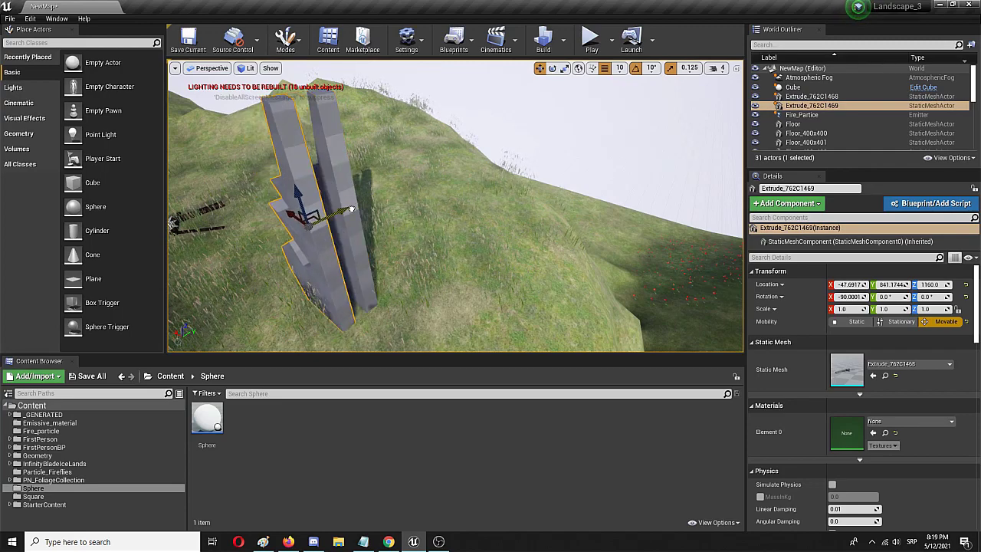
pyautogui.press('e')
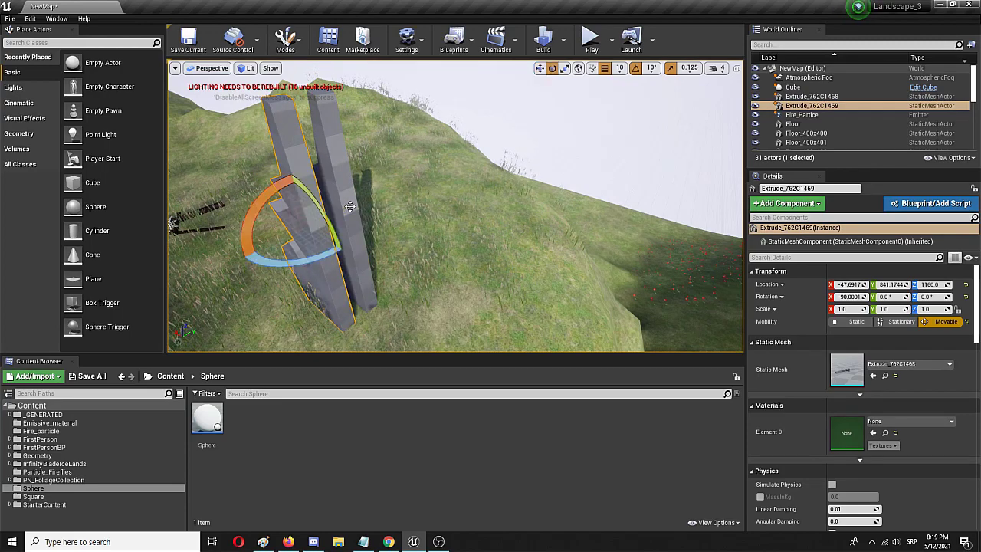
pyautogui.moveTo(277, 264); pyautogui.dragTo(318, 262)
pyautogui.moveTo(222, 247)
pyautogui.mouseDown()
pyautogui.moveTo(219, 276)
pyautogui.moveTo(222, 239)
pyautogui.moveTo(216, 246)
pyautogui.mouseUp()
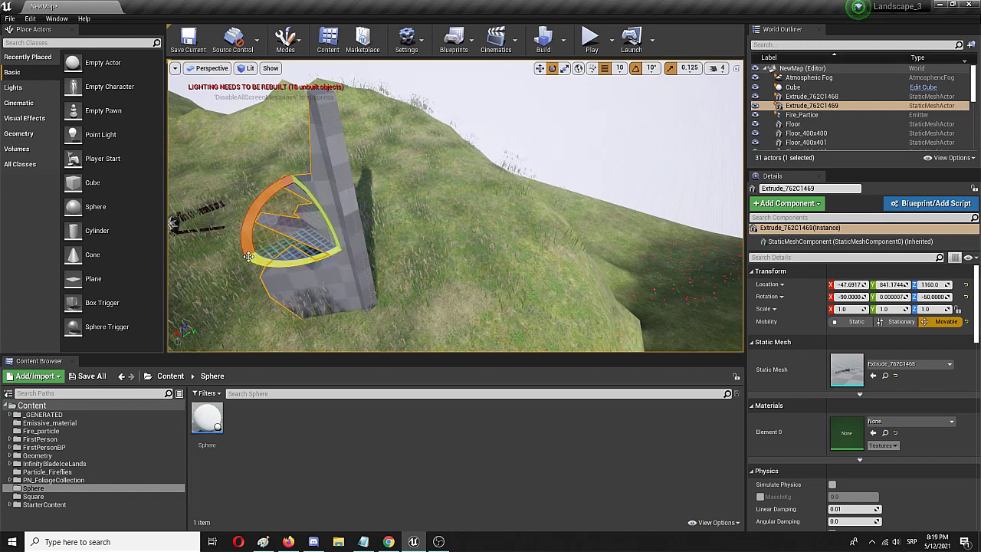
# Step: Move the rotated copy against the original shape, to about X -58 and Y 821
pyautogui.press('w')
pyautogui.moveTo(340, 215); pyautogui.dragTo(279, 225)
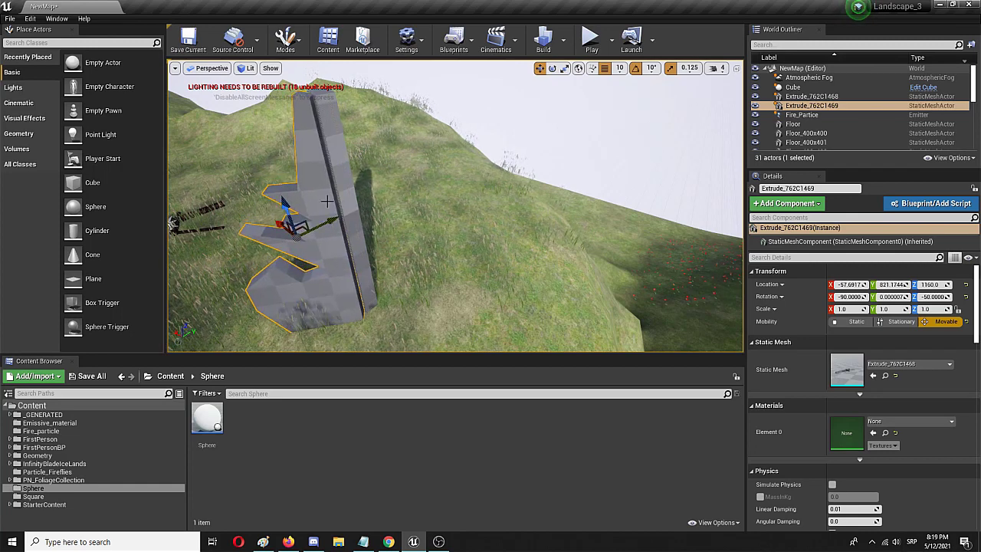
pyautogui.press('f')
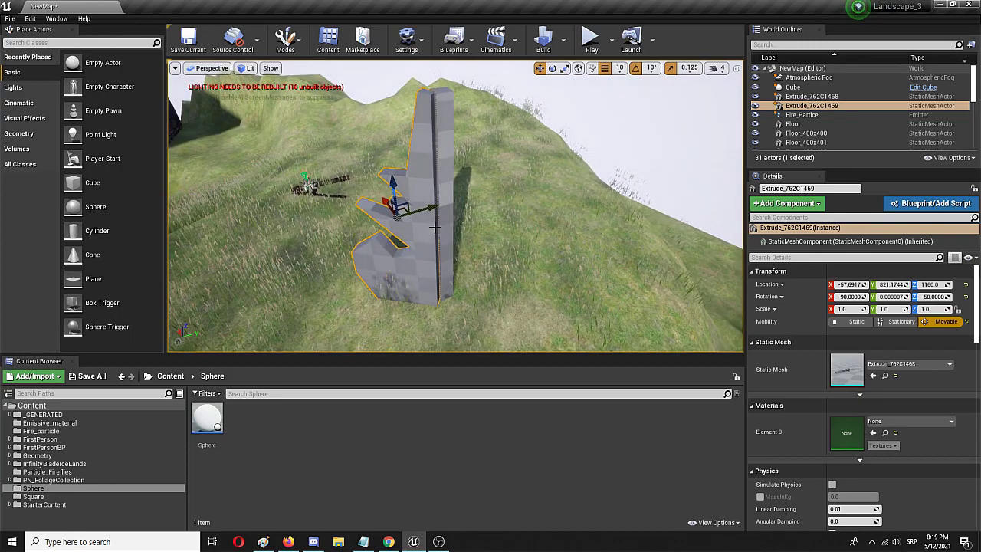
# Step: Place a second copy of the original shape at about X -168, rotated to 120° about Z
pyautogui.hotkey('ctrl', 'v')
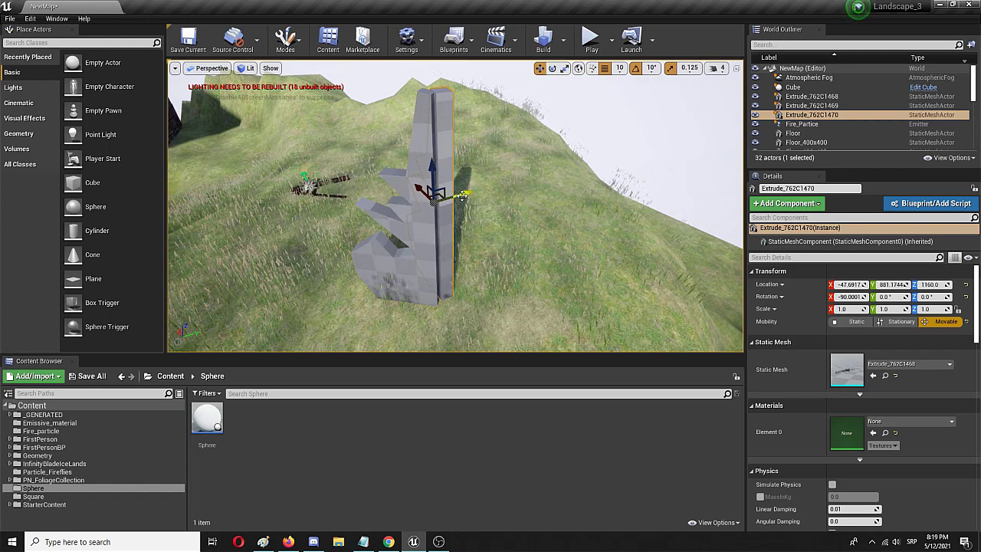
pyautogui.press('e')
pyautogui.moveTo(453, 218); pyautogui.dragTo(498, 177)
pyautogui.press('w')
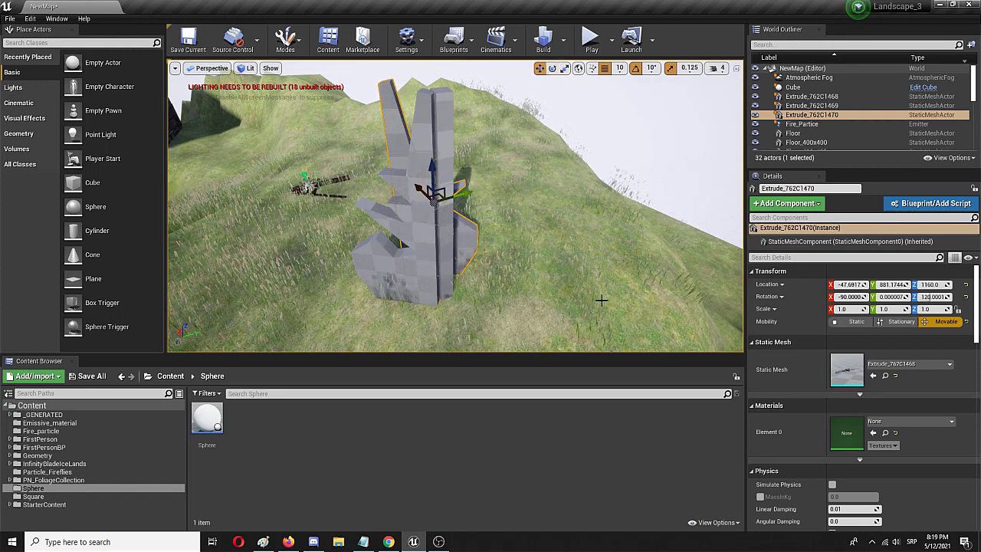
pyautogui.moveTo(417, 201); pyautogui.dragTo(460, 224)
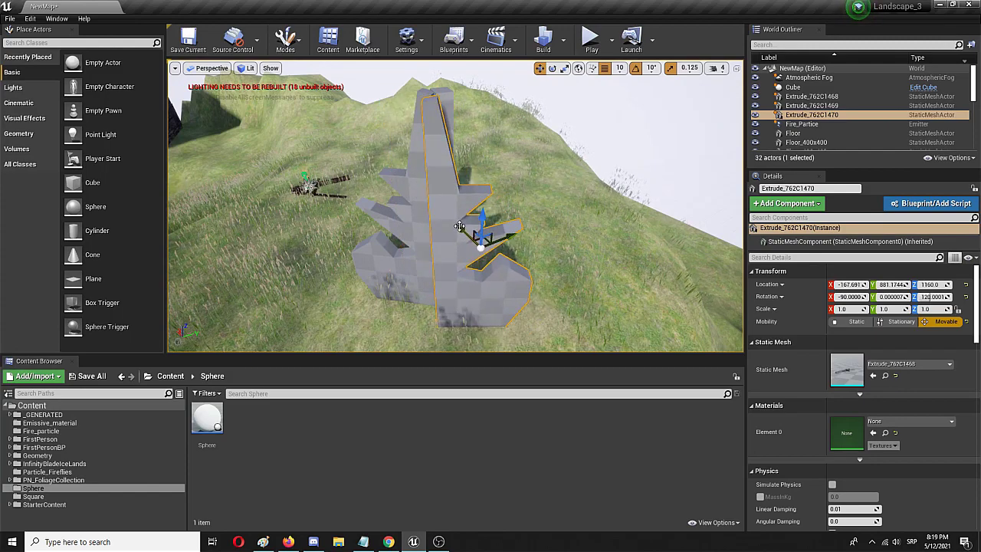
# Step: Rotate the second copy to 170° about Z and shift it to about Y 861
pyautogui.press('e')
pyautogui.moveTo(460, 236); pyautogui.dragTo(453, 222)
pyautogui.moveTo(555, 283); pyautogui.dragTo(459, 257, button='right')
pyautogui.press('d')
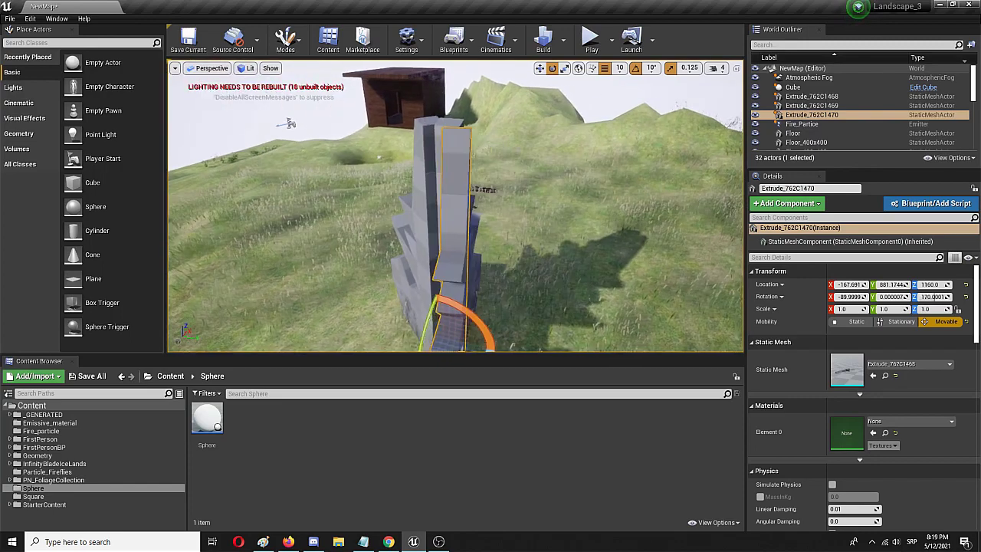
pyautogui.moveTo(414, 199); pyautogui.dragTo(575, 276, button='right')
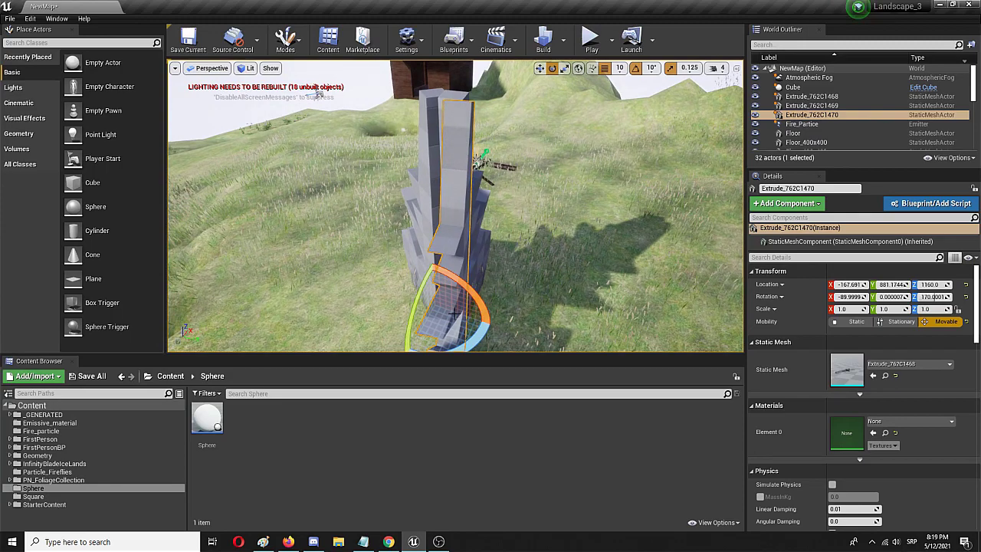
pyautogui.press('w')
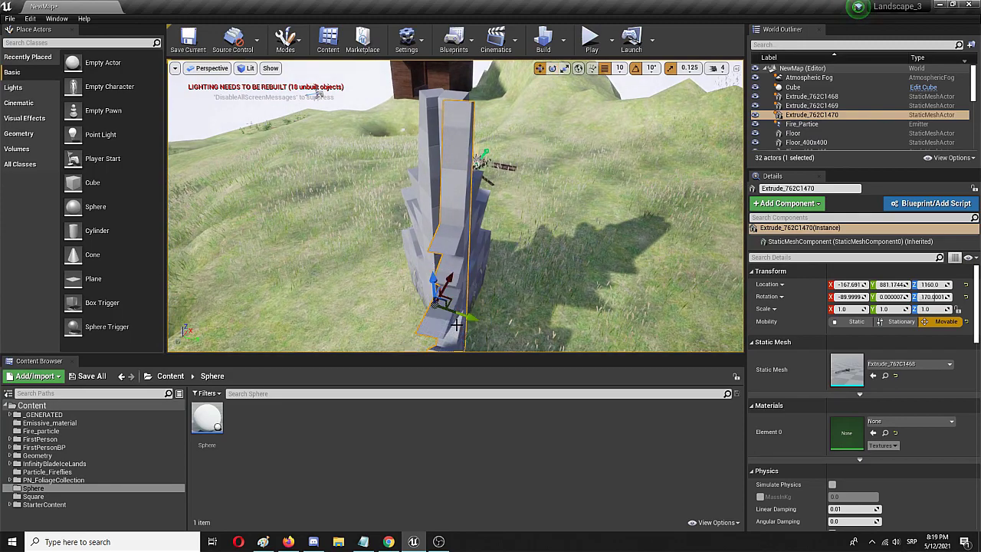
pyautogui.moveTo(460, 322); pyautogui.dragTo(421, 352, button='right')
pyautogui.moveTo(504, 296); pyautogui.dragTo(510, 323, button='right')
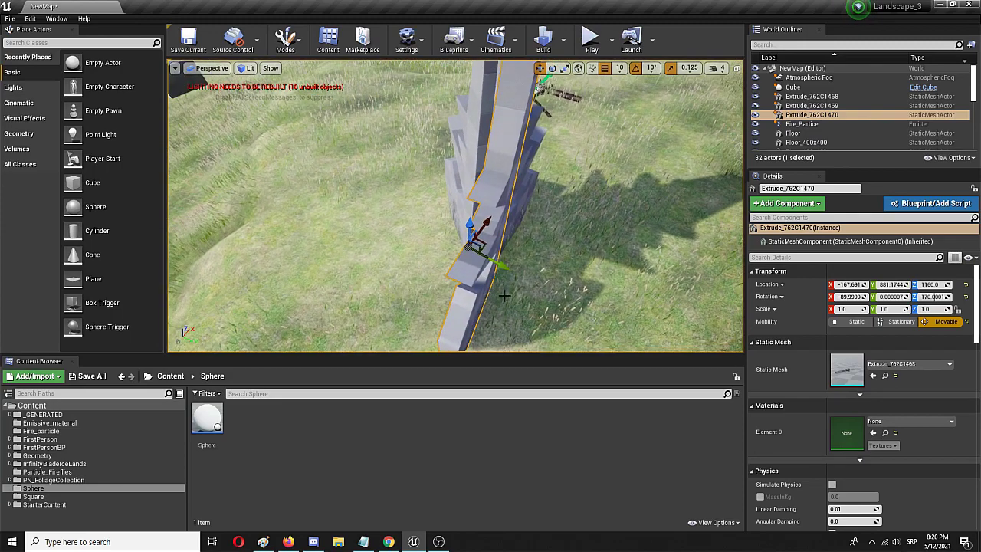
pyautogui.moveTo(500, 266); pyautogui.dragTo(481, 253)
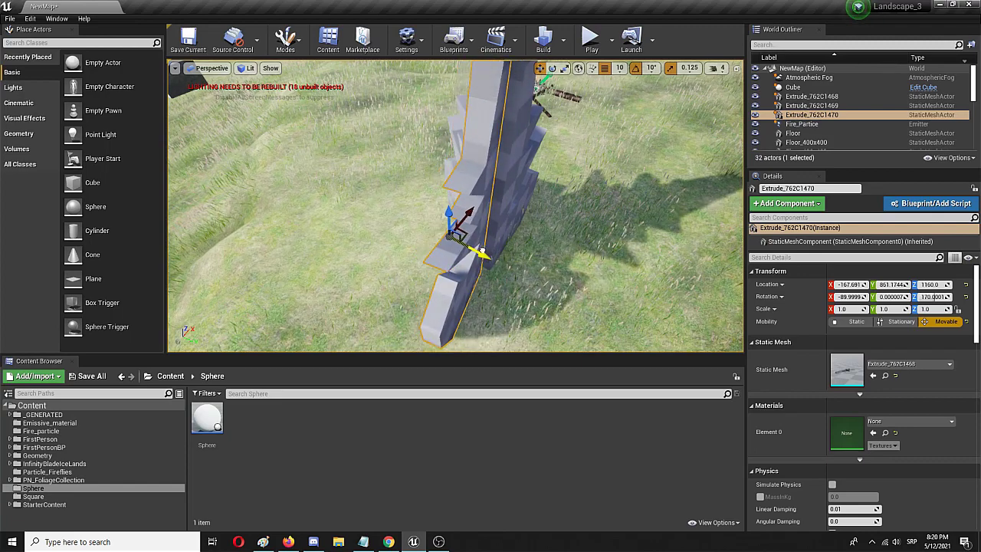
# Step: Rotate the original shape to 50° about Z and move it to about X -78 and Y 911
pyautogui.click(519, 191)
pyautogui.press('e')
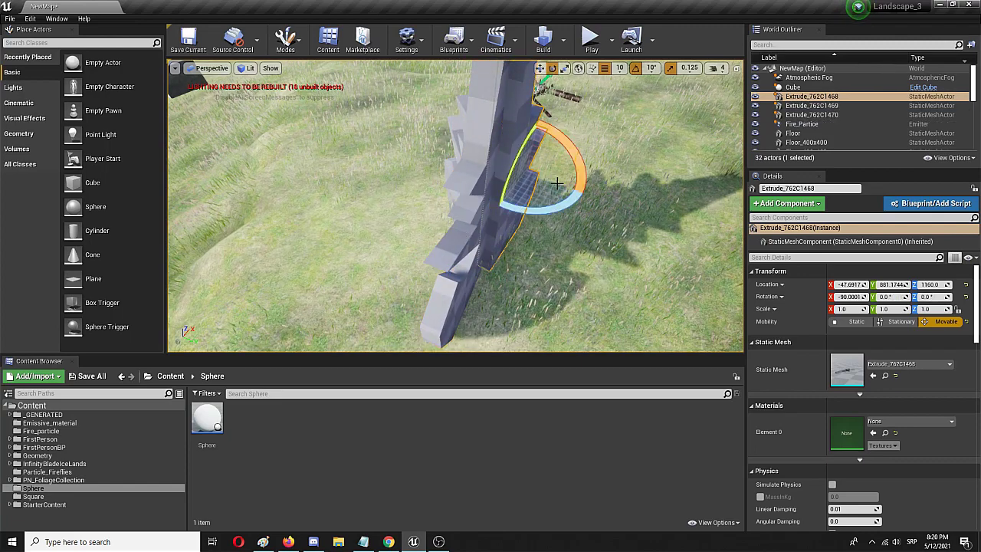
pyautogui.moveTo(568, 205); pyautogui.dragTo(518, 217)
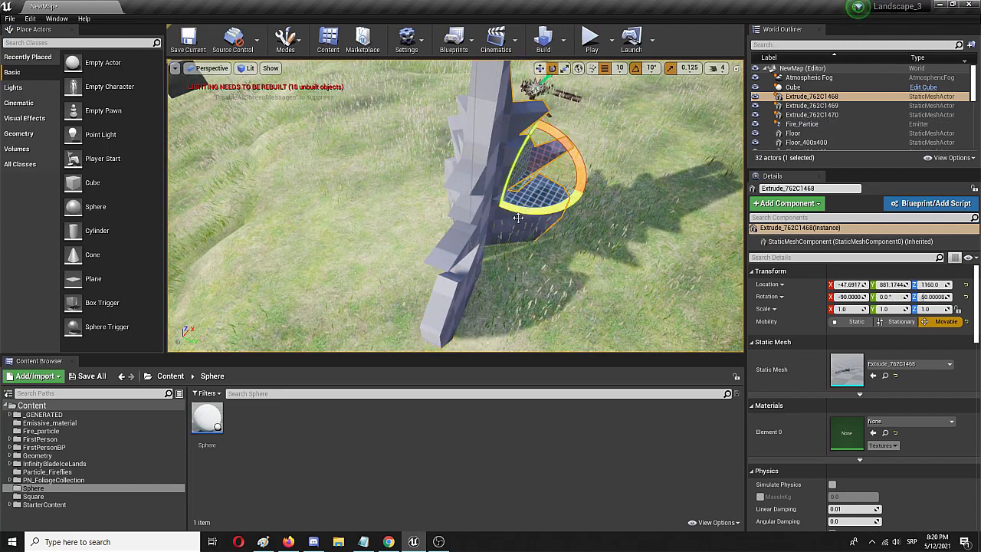
pyautogui.press('w')
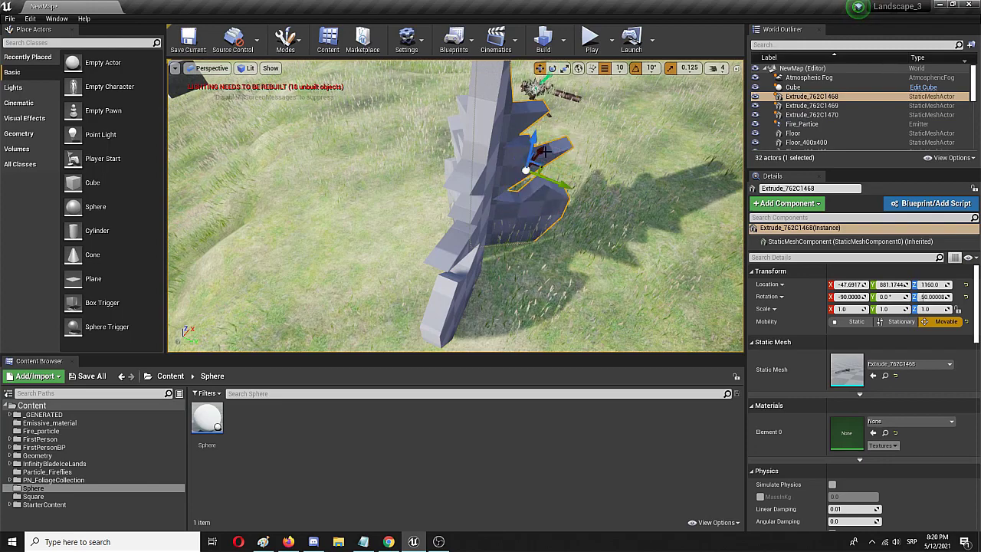
pyautogui.moveTo(543, 152); pyautogui.dragTo(534, 169)
pyautogui.moveTo(552, 201); pyautogui.dragTo(587, 215)
pyautogui.moveTo(572, 258); pyautogui.dragTo(509, 291, button='right')
# Step: Nudge the second copy slightly along X toward the other two pieces
pyautogui.click(611, 262)
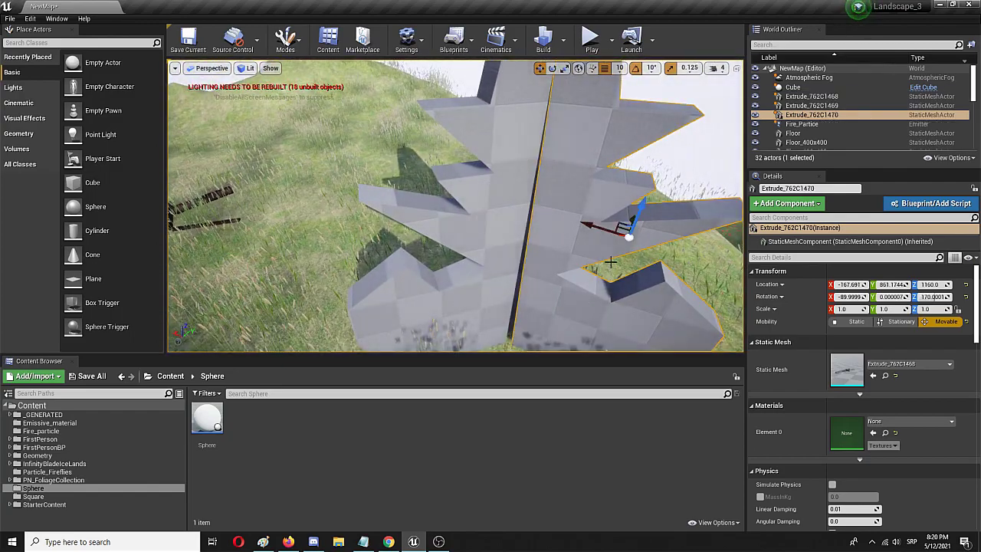
pyautogui.moveTo(588, 223); pyautogui.dragTo(579, 223)
pyautogui.moveTo(596, 212)
pyautogui.mouseDown(button='right')
pyautogui.moveTo(659, 230)
pyautogui.moveTo(586, 207)
pyautogui.mouseUp(button='right')
pyautogui.moveTo(435, 219)
pyautogui.mouseDown(button='right')
pyautogui.moveTo(487, 230)
pyautogui.moveTo(435, 219)
pyautogui.mouseUp(button='right')
# Step: Rotate the first copy to -60° about Z and shift it to about X -68
pyautogui.click(505, 308)
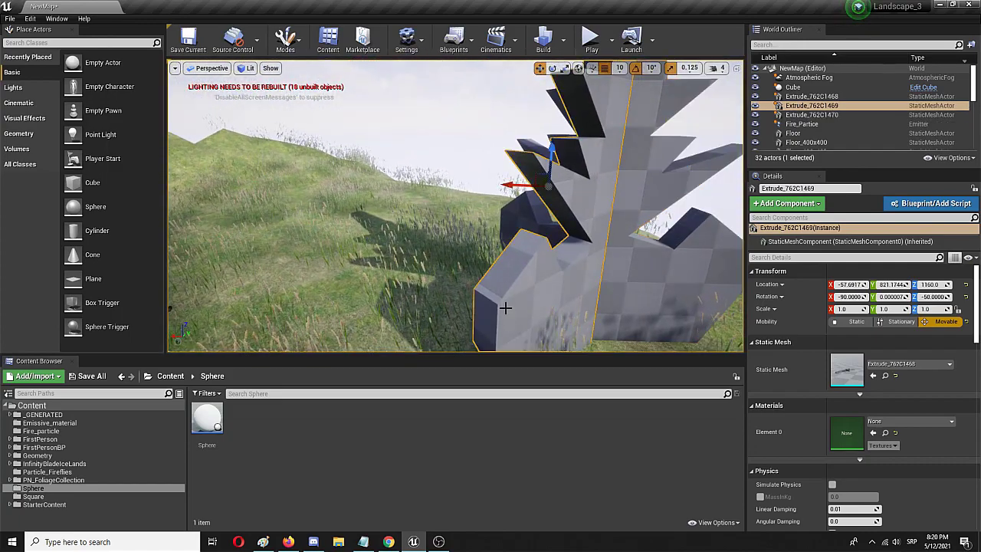
pyautogui.press('e')
pyautogui.moveTo(515, 193)
pyautogui.mouseDown()
pyautogui.moveTo(498, 196)
pyautogui.moveTo(522, 187)
pyautogui.mouseUp()
pyautogui.press('w')
# Step: Examine from all around how the three upright pieces fit together
pyautogui.moveTo(522, 187); pyautogui.dragTo(176, 176, button='right')
pyautogui.press('d')
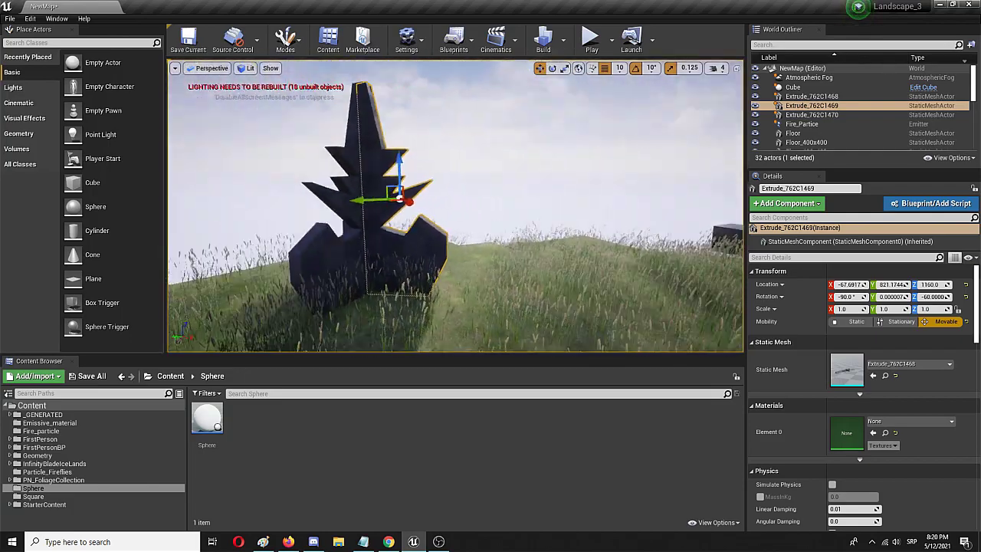
pyautogui.moveTo(455, 199); pyautogui.dragTo(613, 199, button='right')
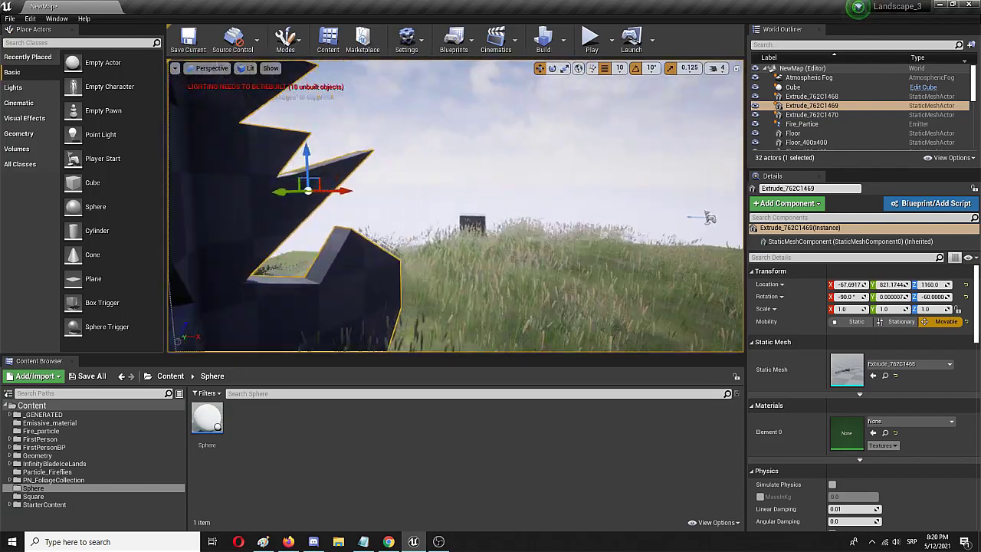
pyautogui.keyDown('alt'); pyautogui.moveTo(711, 217); pyautogui.dragTo(265, 157); pyautogui.keyUp('alt')
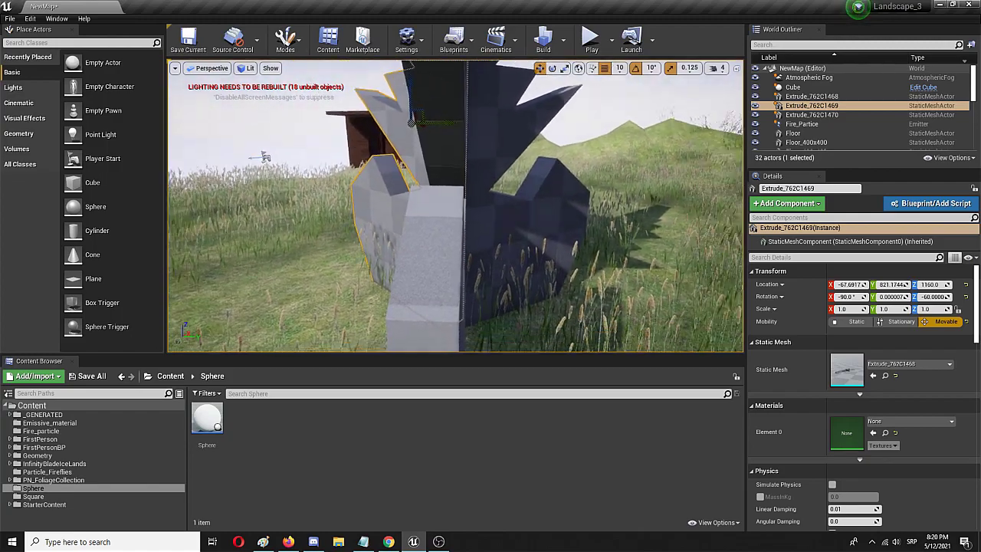
pyautogui.press('w')
pyautogui.moveTo(455, 206)
pyautogui.mouseDown(button='right')
pyautogui.moveTo(459, 214)
pyautogui.moveTo(455, 202)
pyautogui.mouseUp(button='right')
pyautogui.press('s')
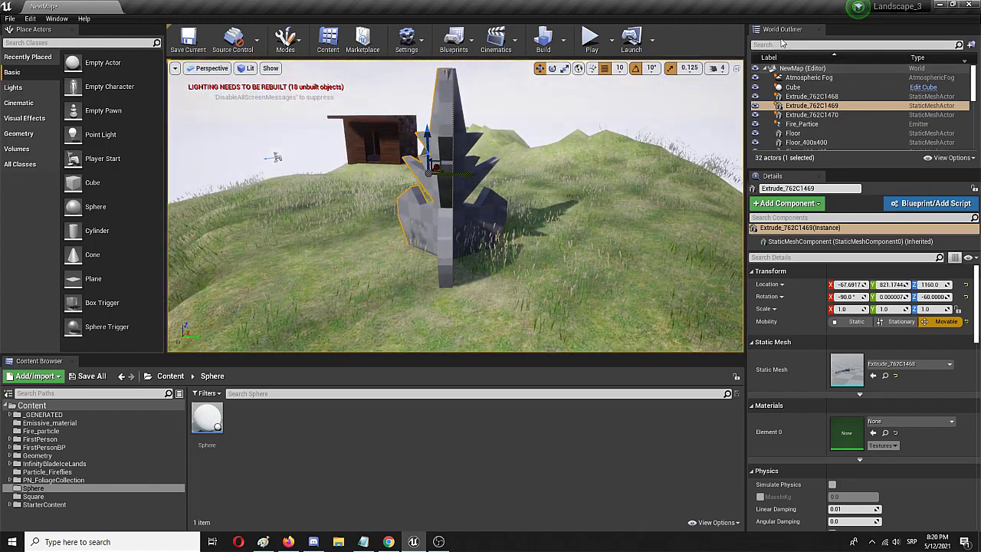
# Step: Attach both copies to the original shape, Extrude_762C1468, as its children
pyautogui.click(806, 96)
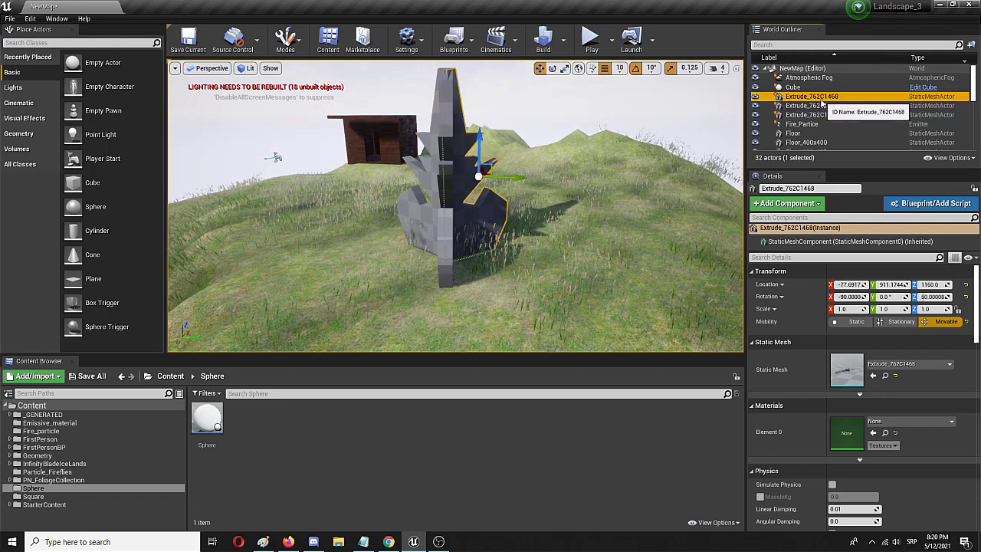
pyautogui.moveTo(806, 105)
pyautogui.mouseDown()
pyautogui.moveTo(806, 97)
pyautogui.moveTo(809, 115)
pyautogui.moveTo(816, 99)
pyautogui.mouseUp()
pyautogui.click(794, 98)
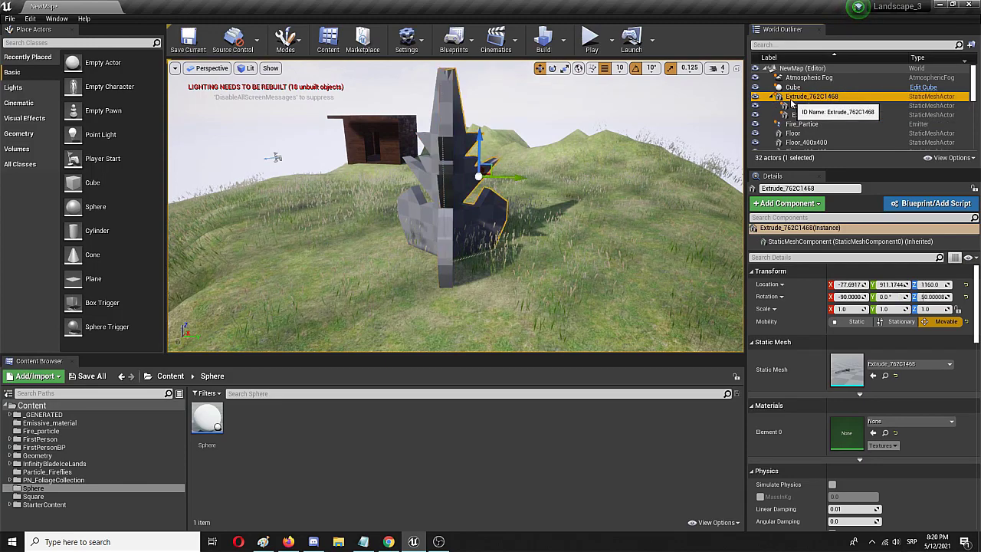
# Step: Merge the original extruded shape and its two copies into one static mesh asset saved as monument in the Content folder
pyautogui.click(798, 107)
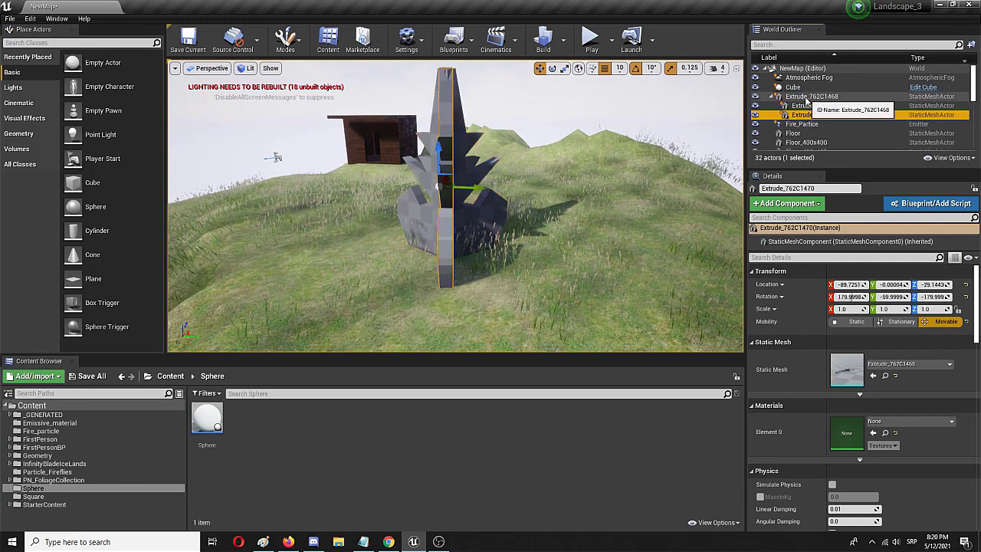
pyautogui.keyDown('ctrl'); pyautogui.click(804, 97); pyautogui.keyUp('ctrl')
pyautogui.keyDown('ctrl'); pyautogui.click(802, 114); pyautogui.keyUp('ctrl')
pyautogui.rightClick(802, 114)
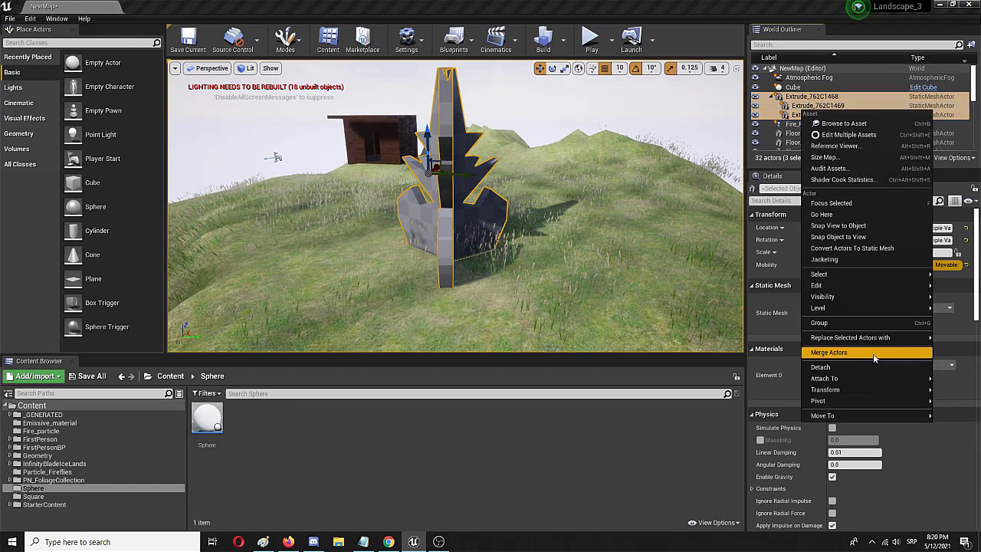
pyautogui.click(866, 352)
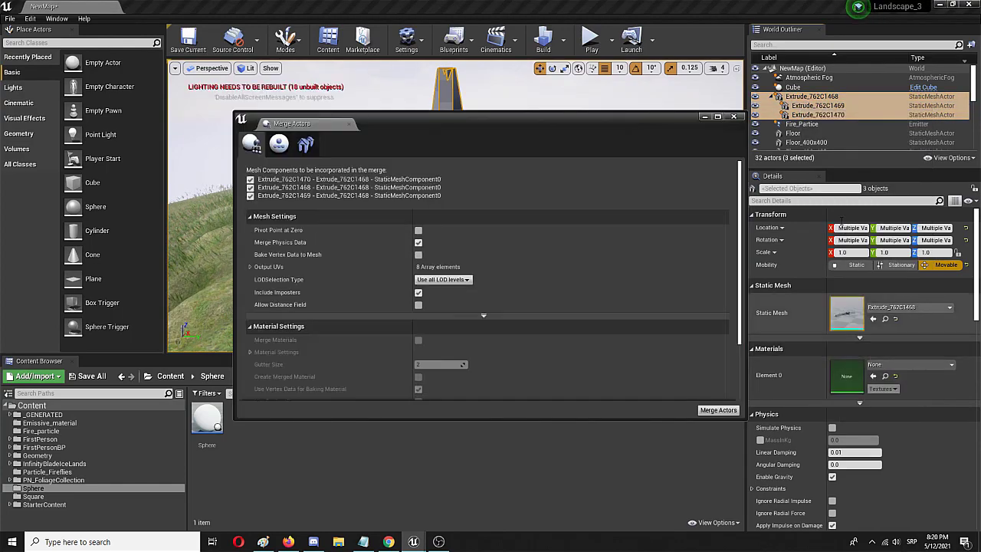
pyautogui.click(718, 410)
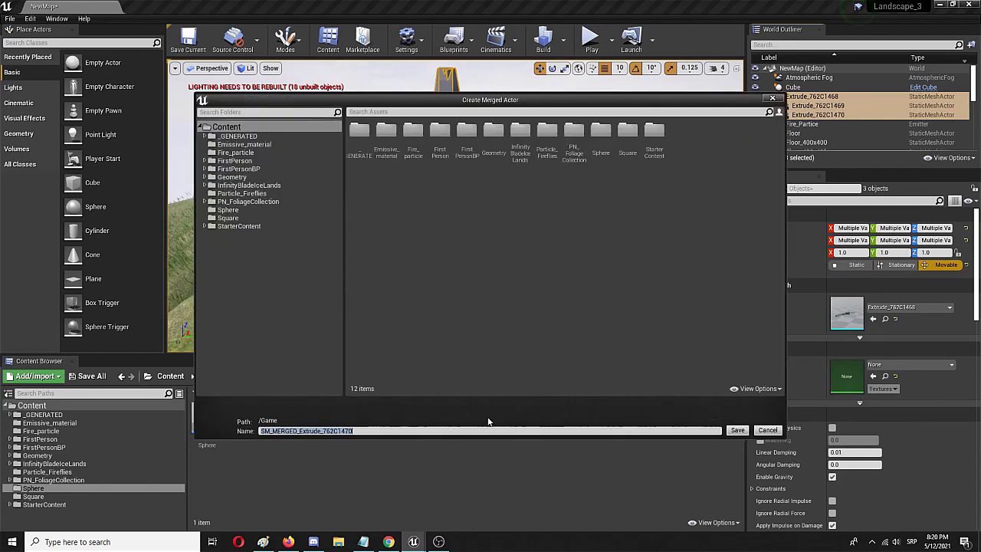
pyautogui.write('monu')
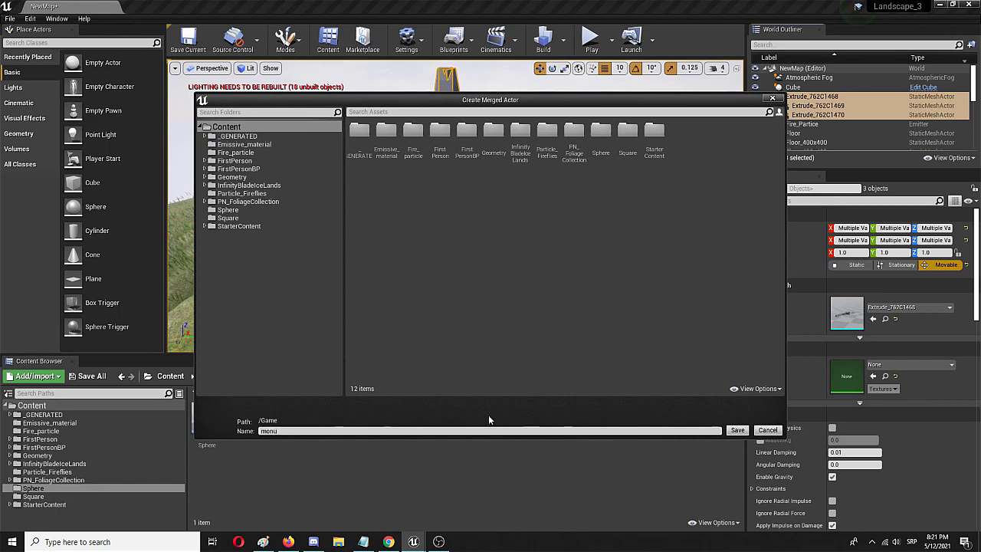
pyautogui.write('ment')
pyautogui.click(738, 431)
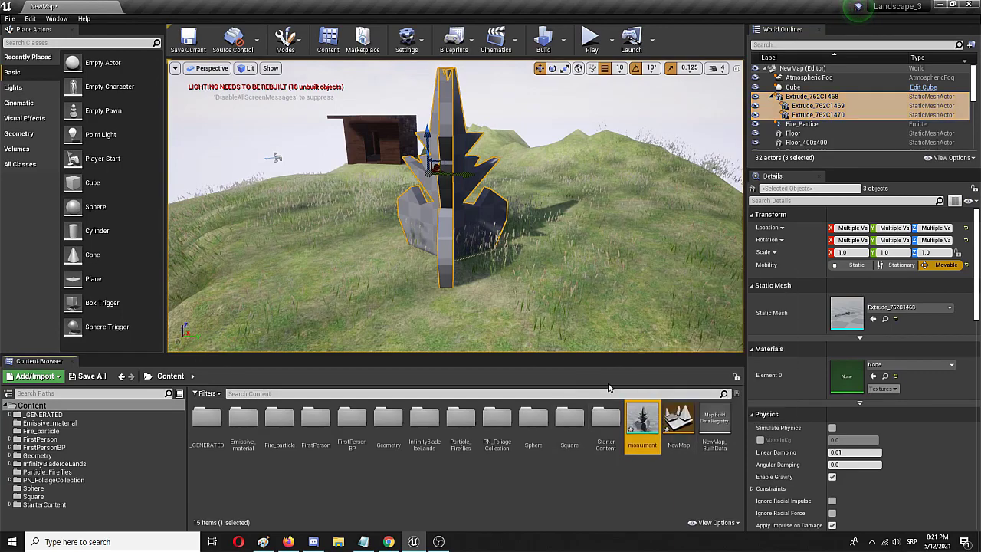
# Step: Try out the merged monument mesh by placing an instance beside the original pieces, and delete that instance from the level
pyautogui.moveTo(644, 419); pyautogui.dragTo(266, 164)
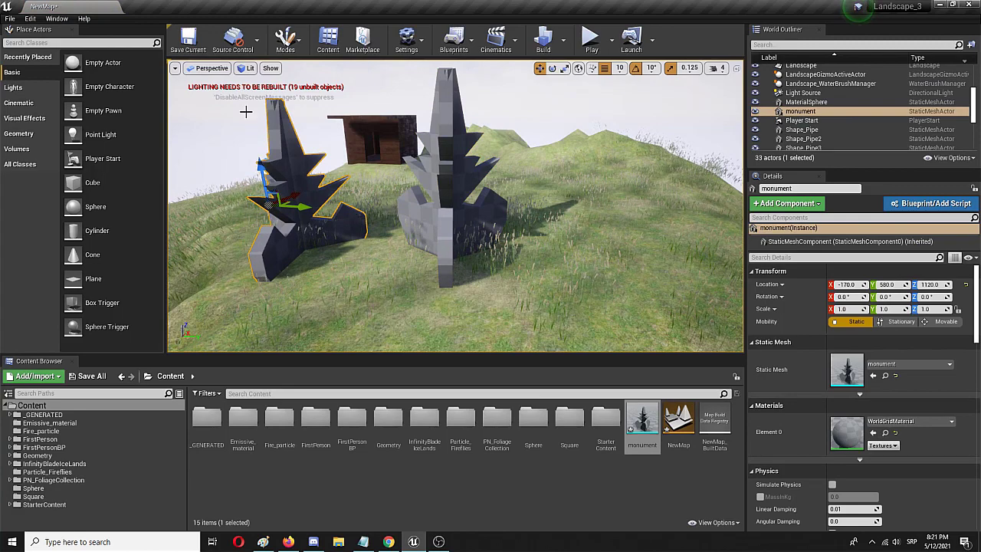
pyautogui.moveTo(302, 206); pyautogui.dragTo(299, 206, button='right')
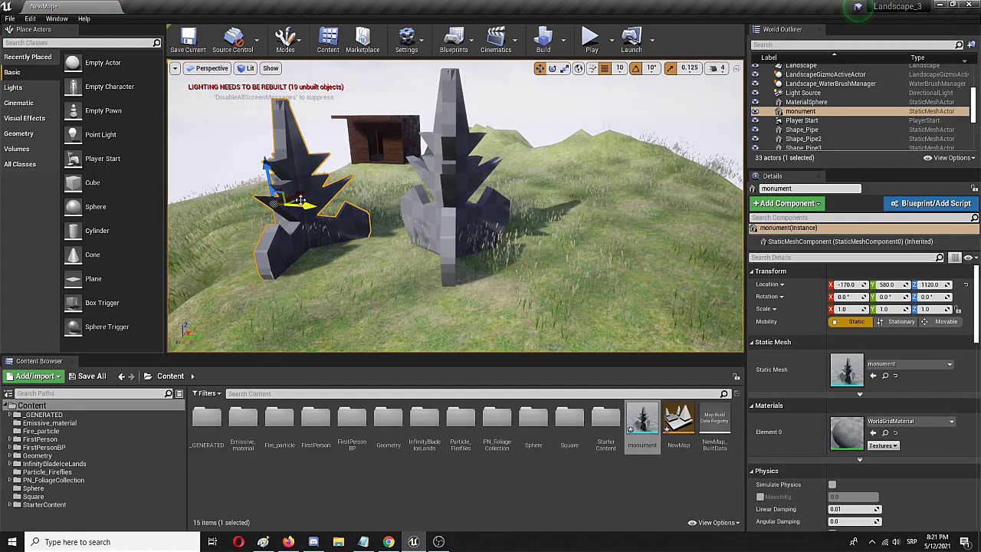
pyautogui.rightClick(293, 195)
pyautogui.click(286, 191)
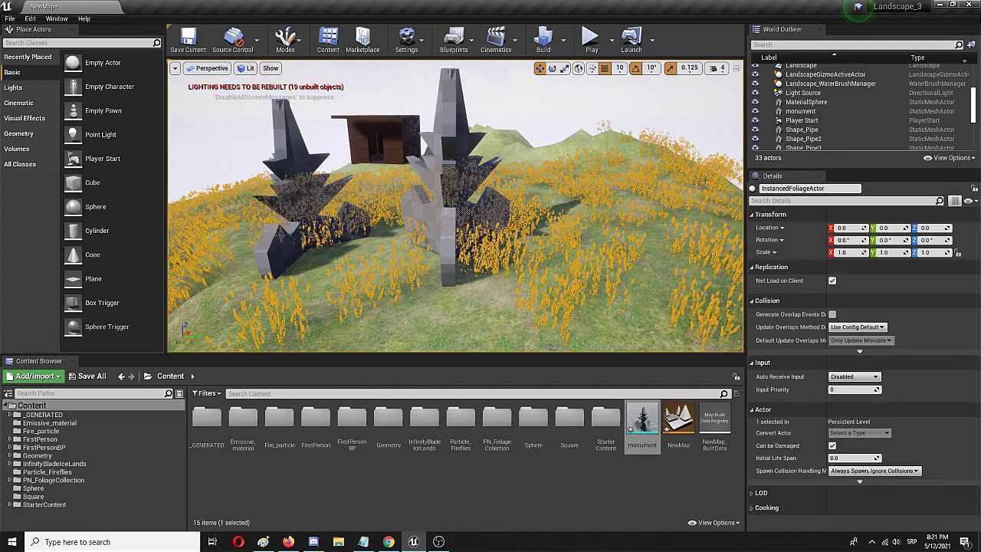
pyautogui.click(302, 195)
pyautogui.press('Delete')
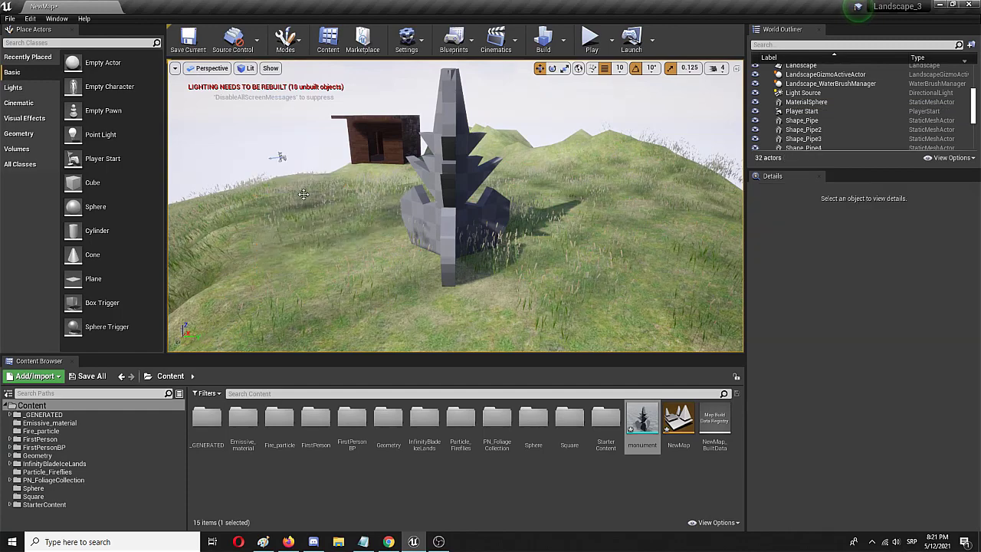
# Step: Assign the M_Rock_Marble_Polished material to all three Extrude pieces of the original monument
pyautogui.click(458, 205)
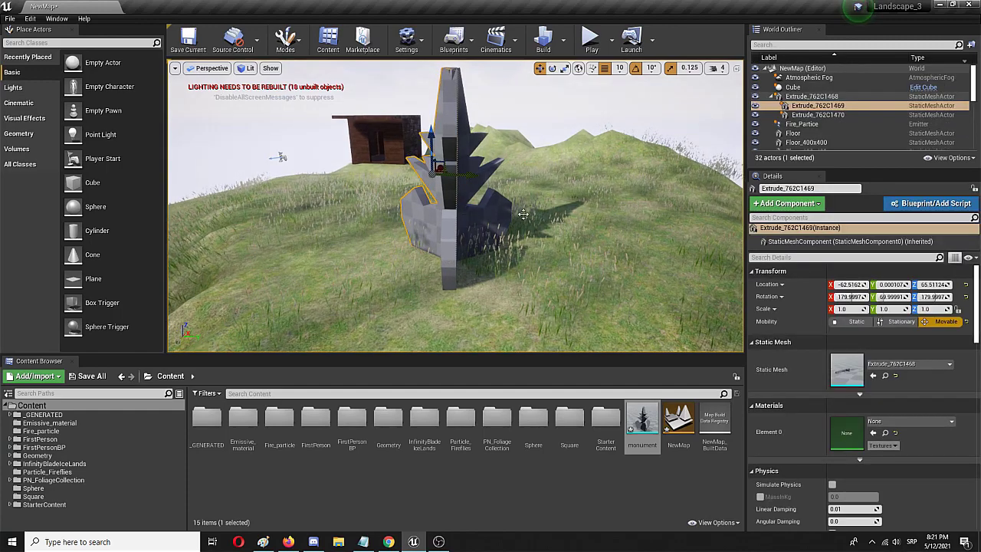
pyautogui.click(811, 97)
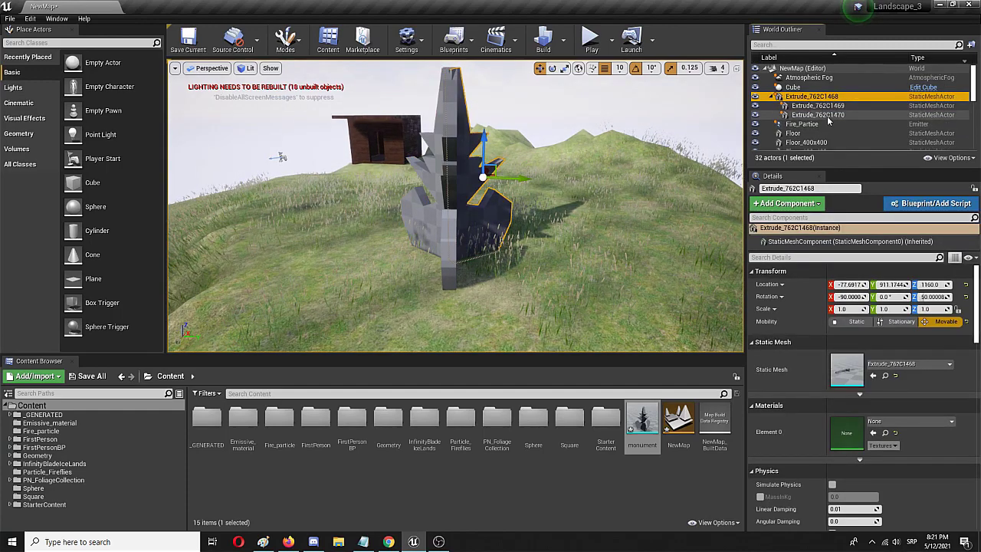
pyautogui.keyDown('shift'); pyautogui.click(828, 113); pyautogui.keyUp('shift')
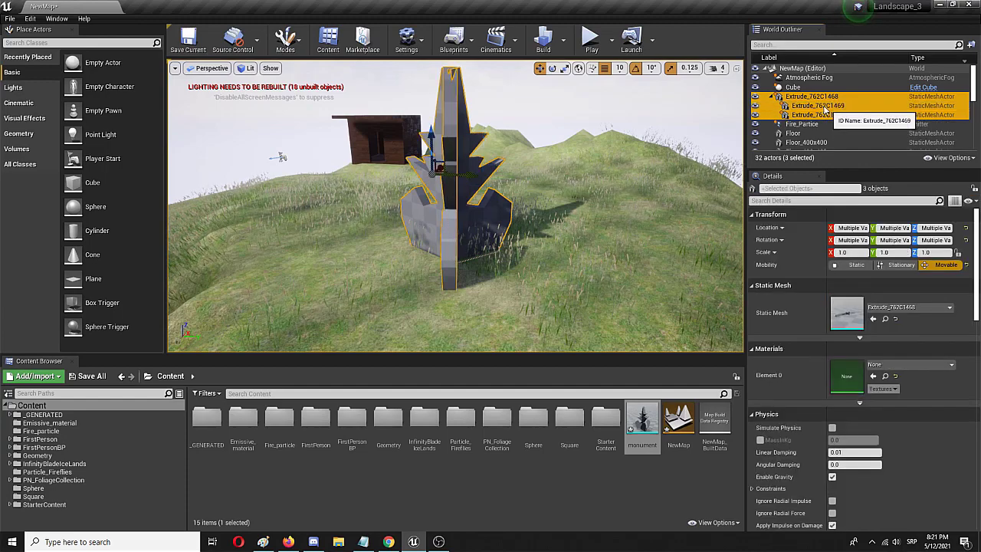
pyautogui.click(916, 365)
pyautogui.write('s')
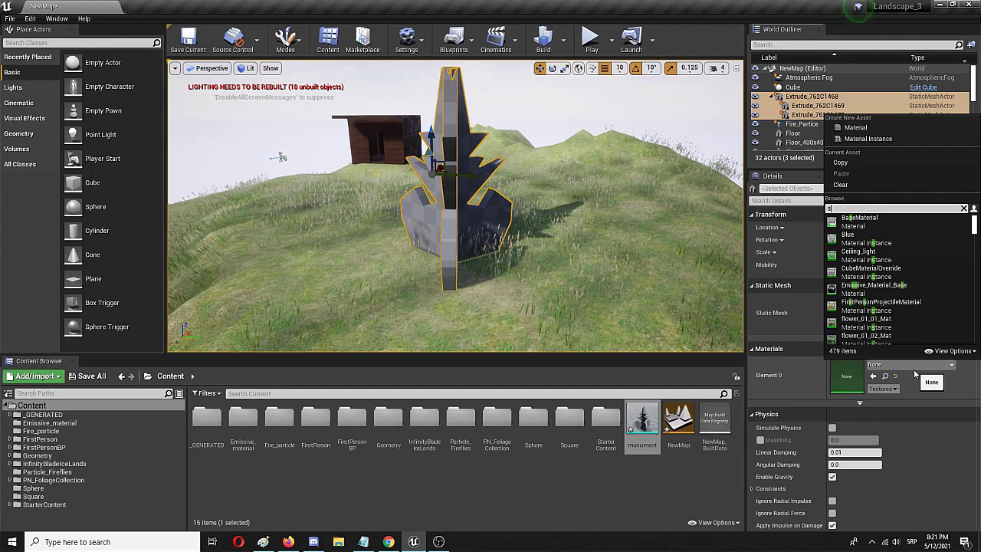
pyautogui.press('BackSpace')
pyautogui.write('marbe')
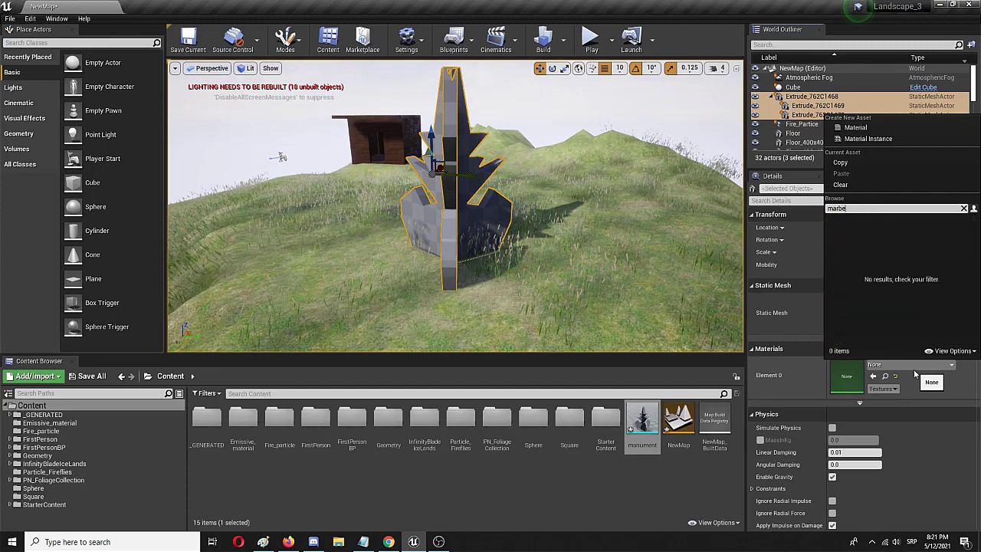
pyautogui.press('BackSpace')
pyautogui.press('BackSpace')
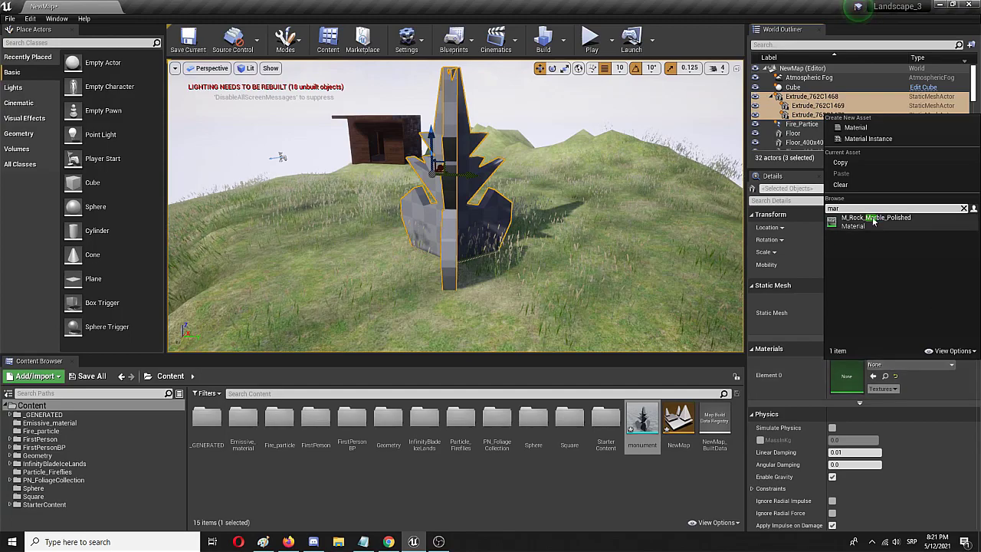
pyautogui.click(873, 220)
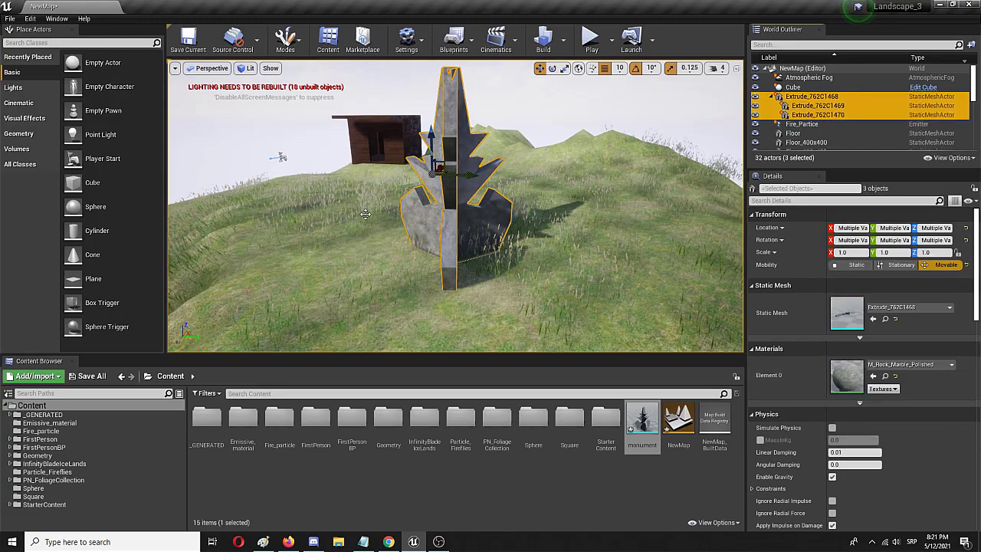
# Step: Play the level and walk the first-person character up the hill to the marble monument
pyautogui.moveTo(365, 214); pyautogui.dragTo(429, 219, button='right')
pyautogui.click(283, 204)
pyautogui.moveTo(725, 205); pyautogui.dragTo(175, 280, button='right')
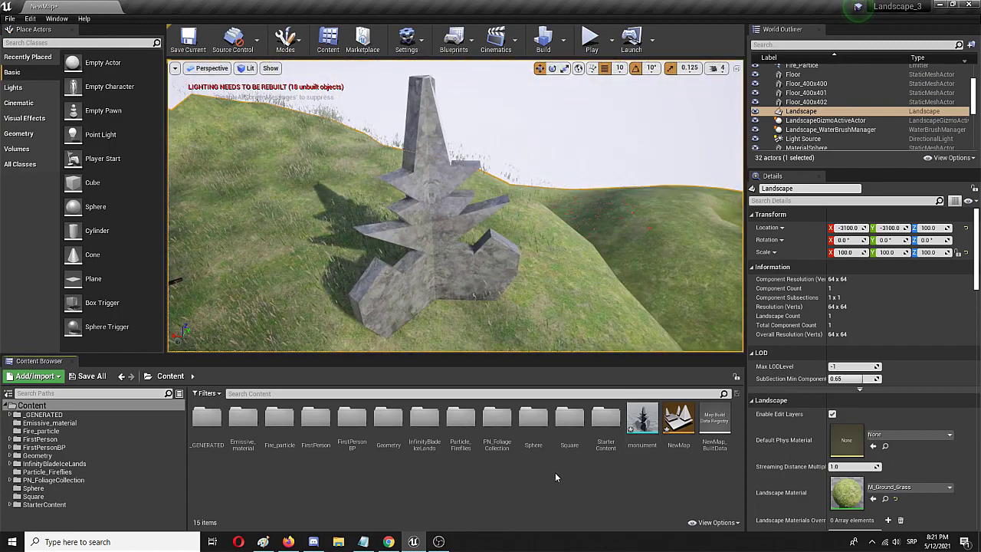
pyautogui.click(590, 38)
pyautogui.click(417, 268)
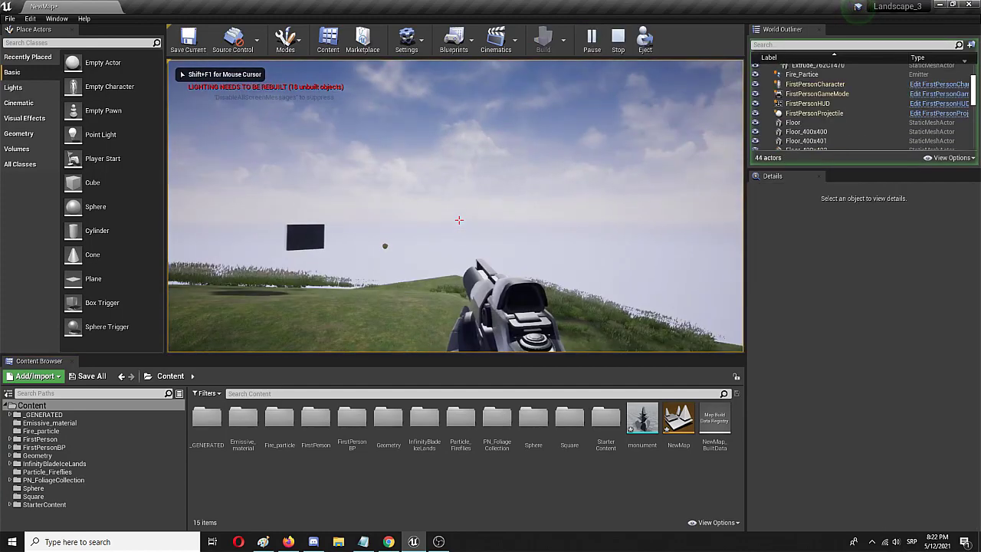
pyautogui.press('w')
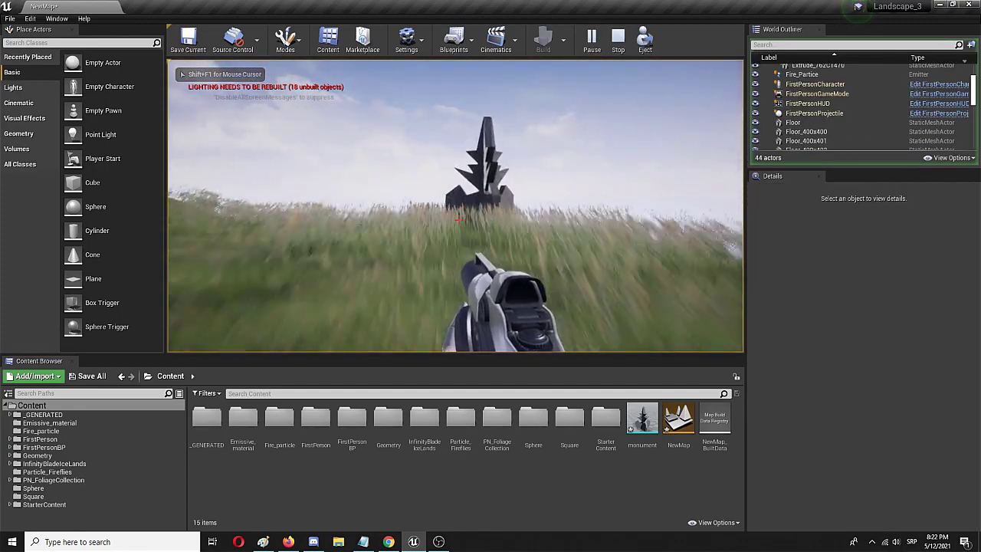
pyautogui.press('w')
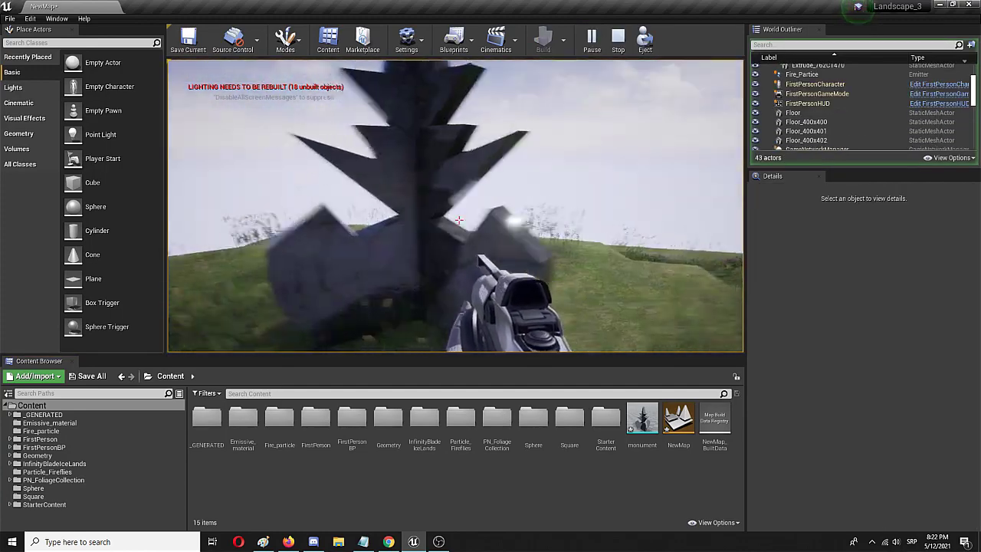
# Step: Inspect the monument's marble surfaces from several sides and distances as the first-person character, and end the play session
pyautogui.press('a')
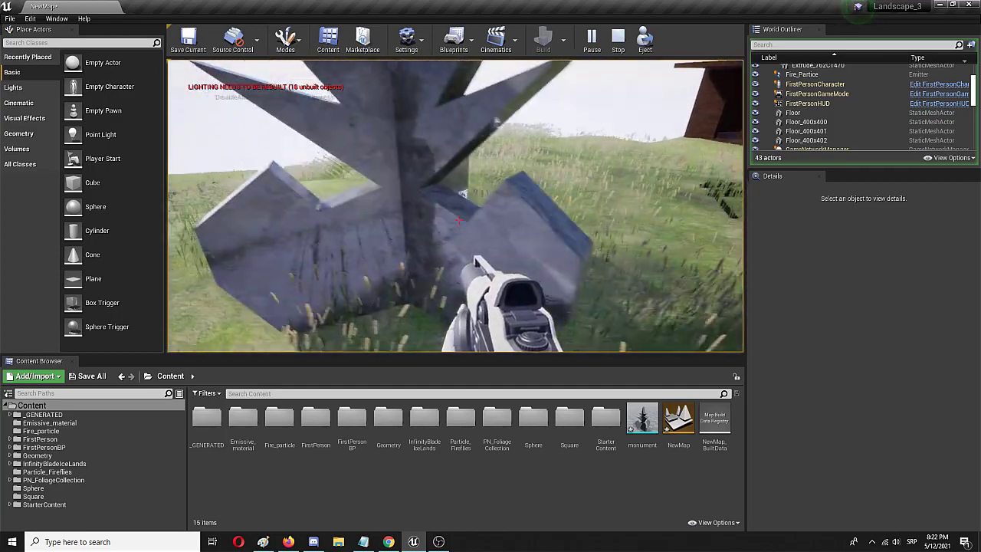
pyautogui.press('a')
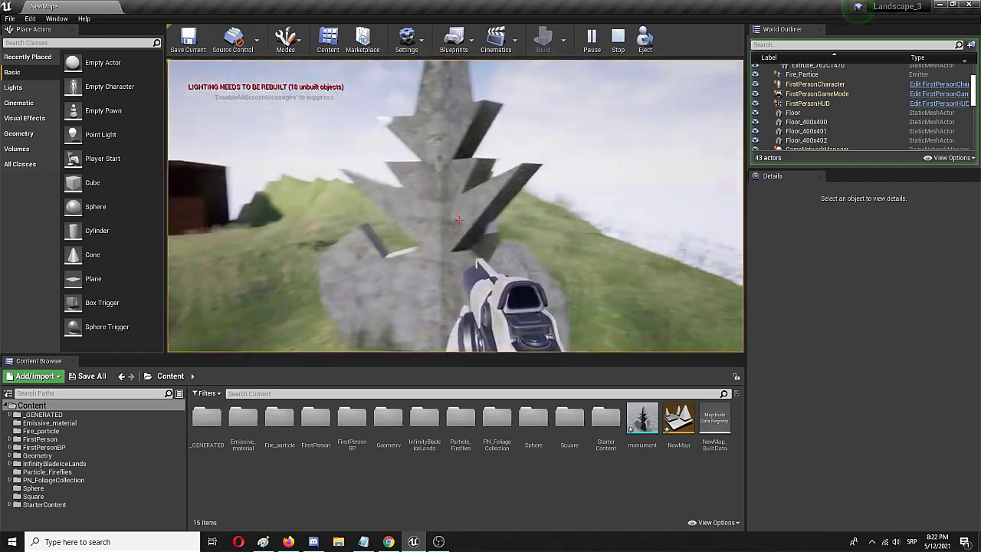
pyautogui.press('s')
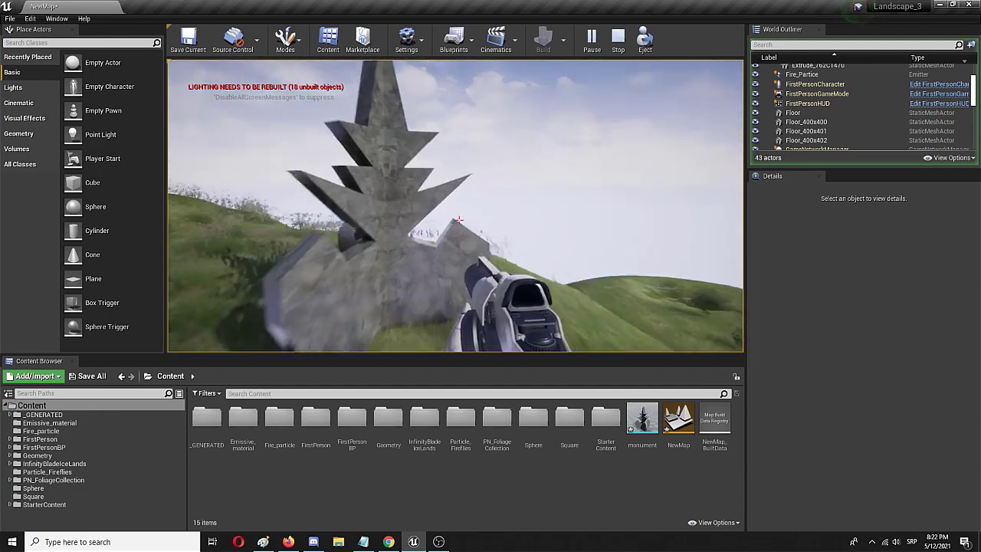
pyautogui.press('w')
pyautogui.press('w')
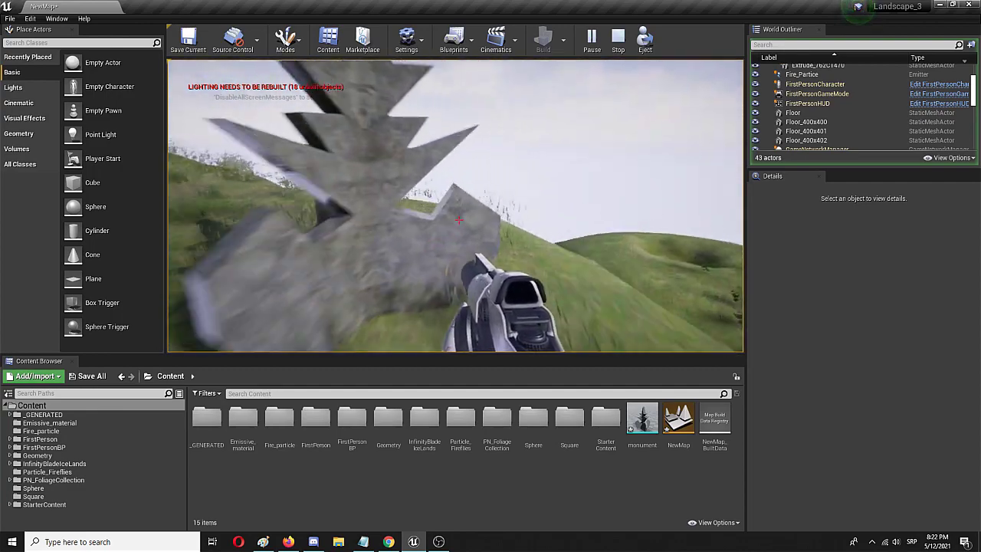
pyautogui.press('w')
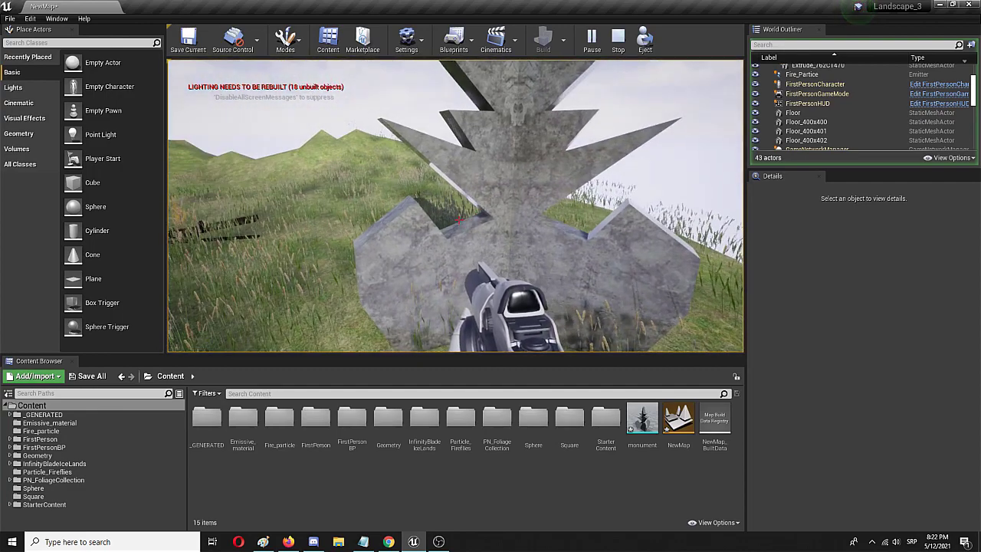
pyautogui.press('s')
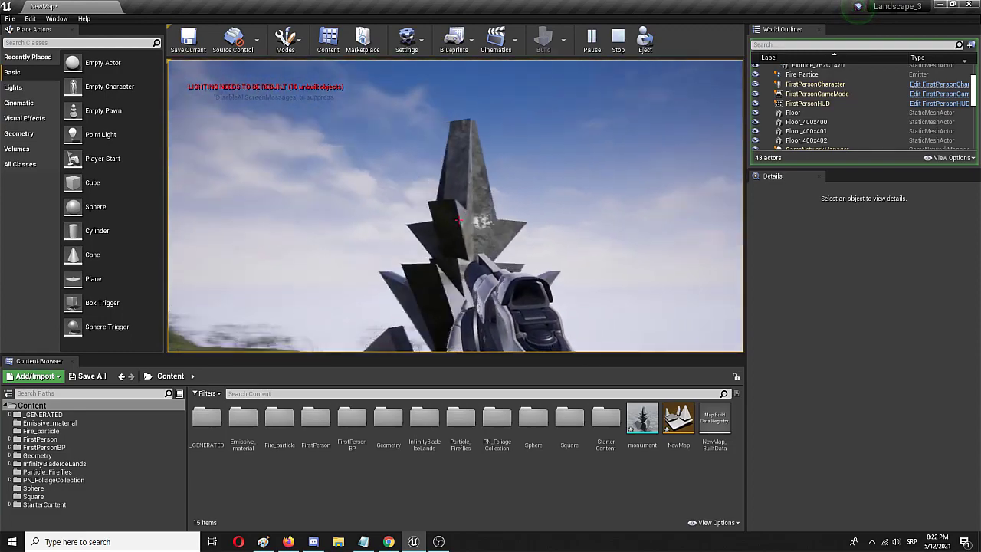
pyautogui.press('w')
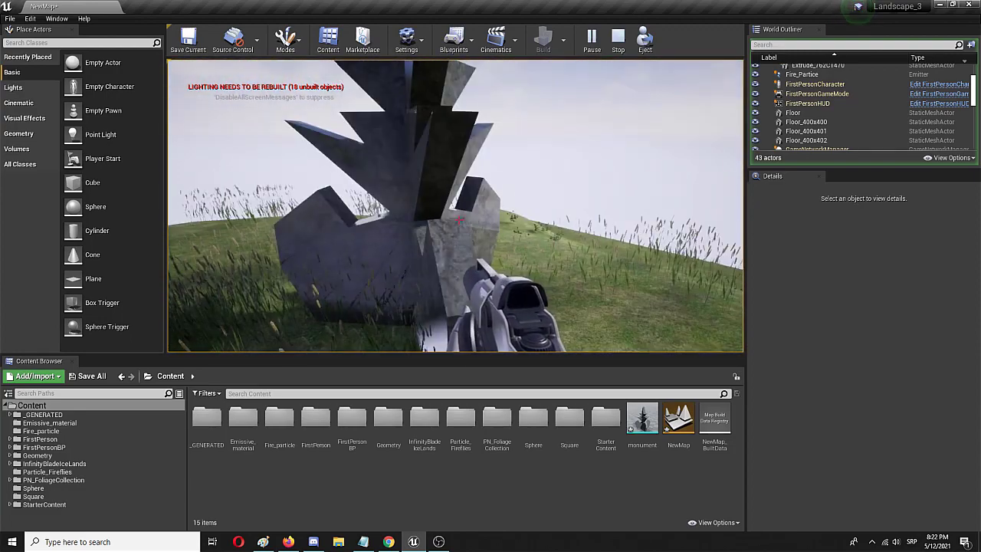
pyautogui.press('s')
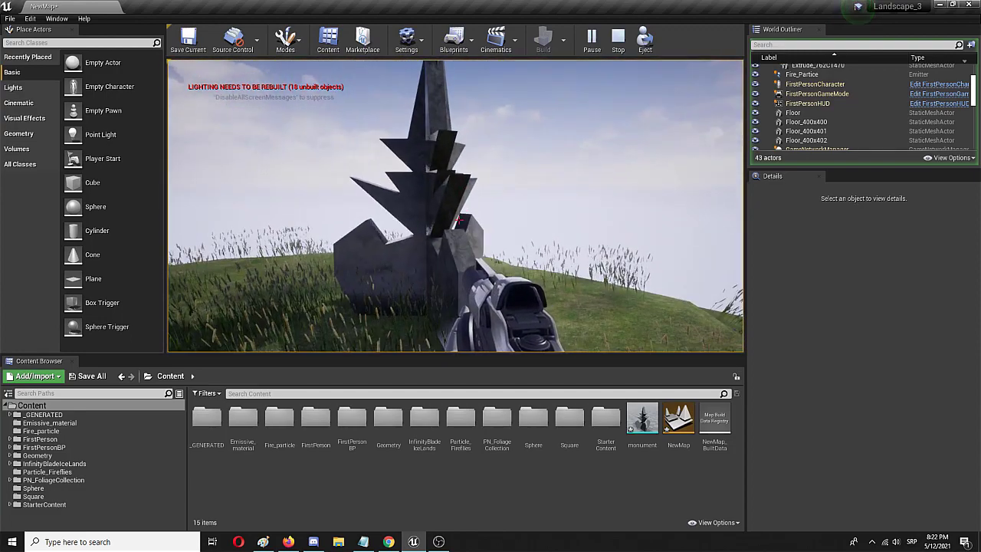
pyautogui.press('s')
pyautogui.press('w')
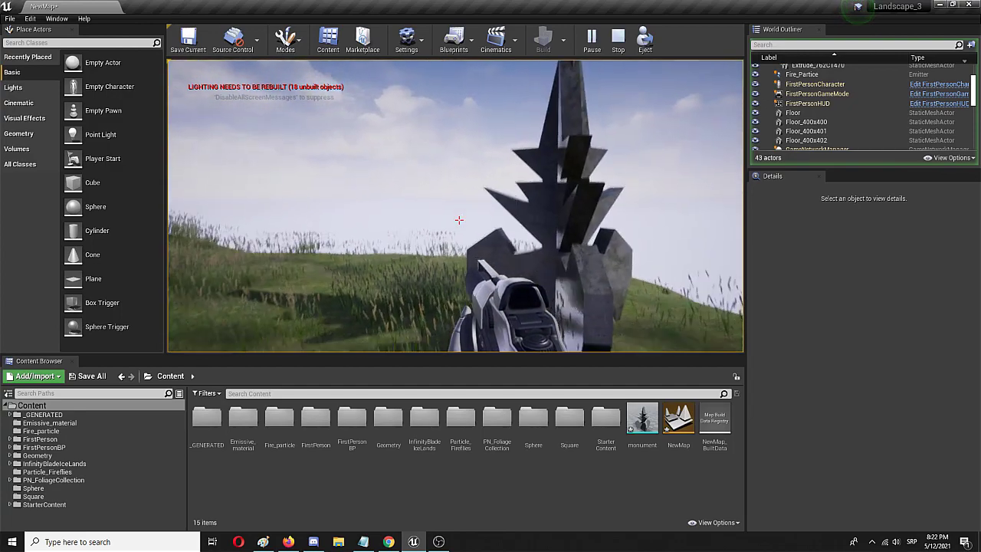
pyautogui.press('s')
pyautogui.hotkey('shift', 'F1')
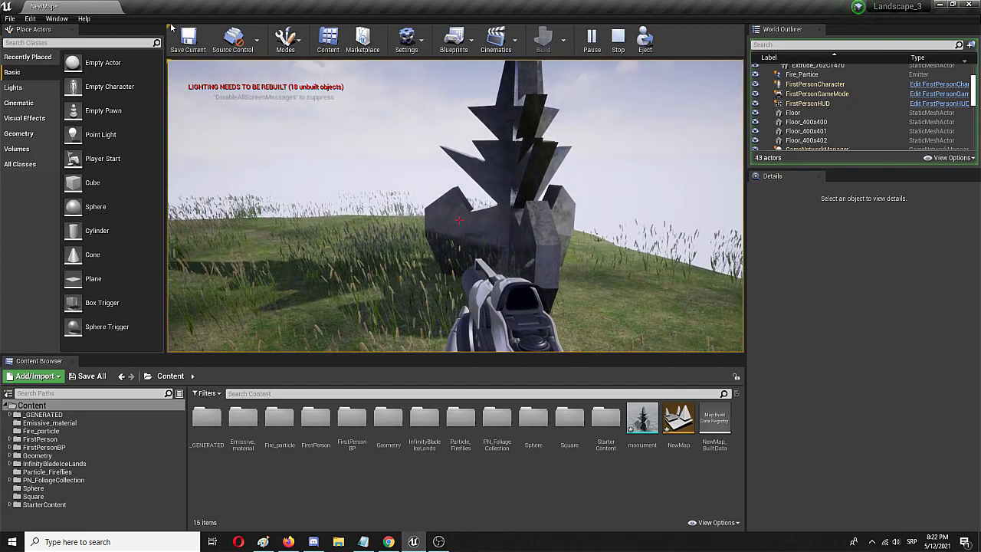
pyautogui.press('Escape')
pyautogui.click(285, 39)
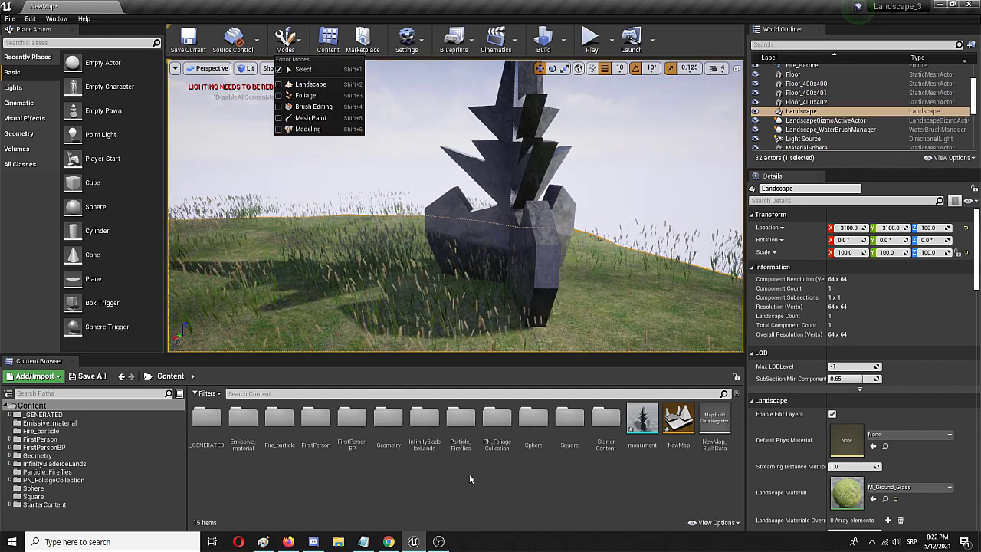
pyautogui.click(321, 483)
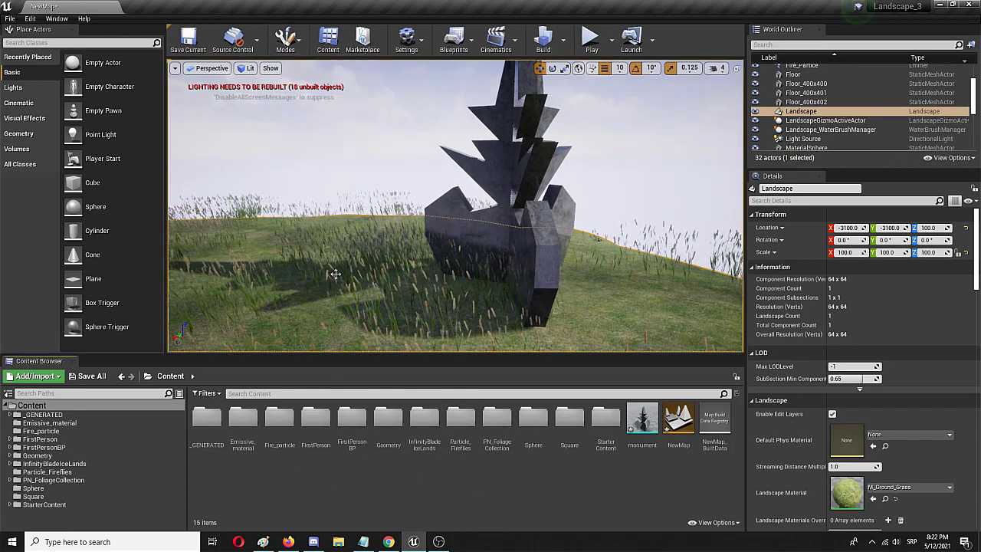
pyautogui.scroll(-8, 332, 264)
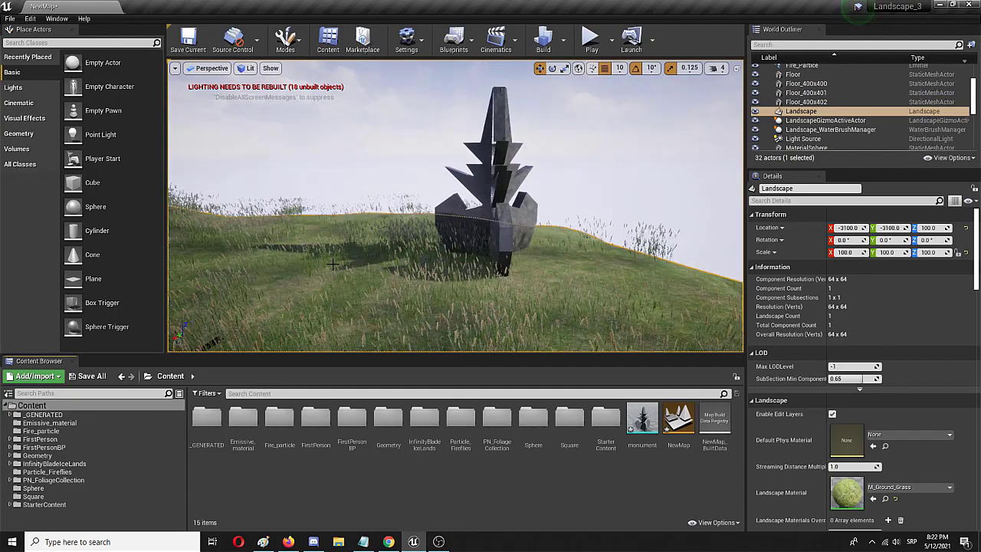
pyautogui.moveTo(332, 264); pyautogui.dragTo(188, 283, button='right')
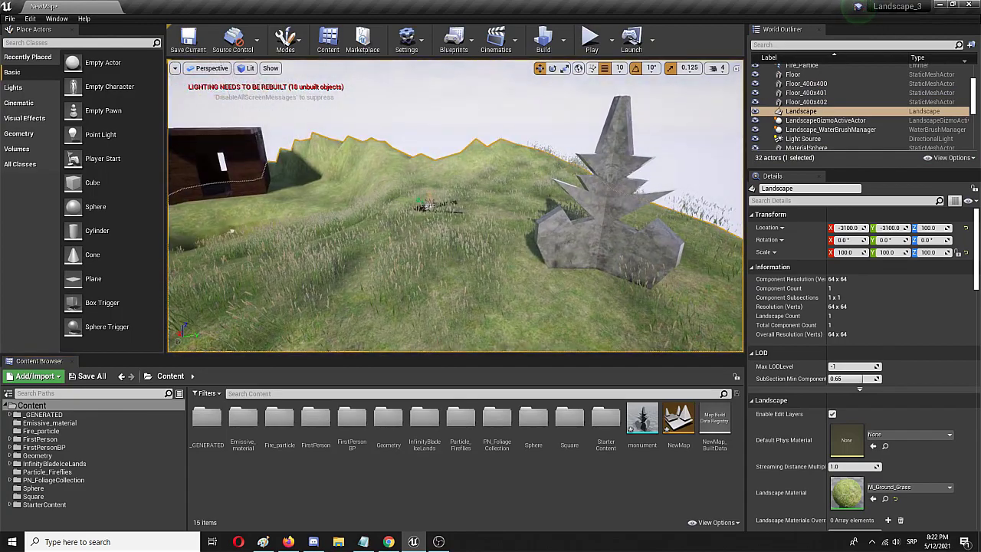